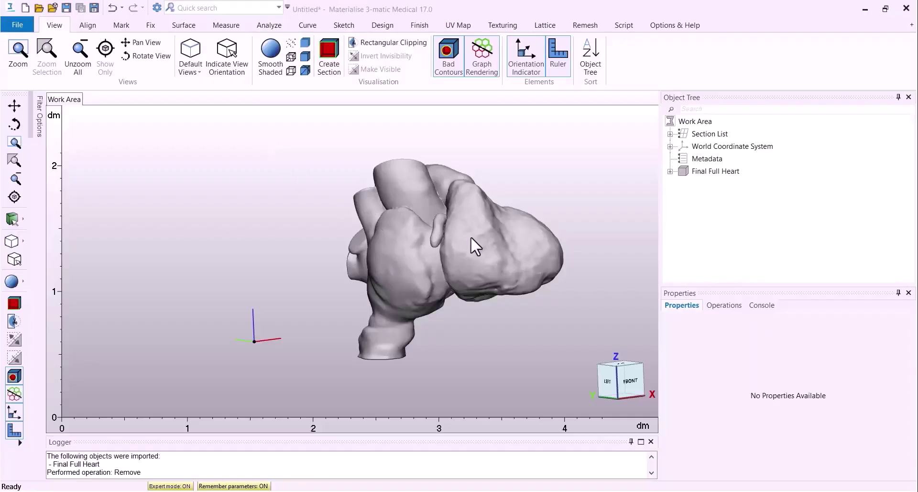
Step: Examine the vessel ends of the Final Full Heart model and the small tubular vessel from several sides
{"action": "right_click_drag", "start_coordinate": [471, 245], "coordinate": [419, 216]}
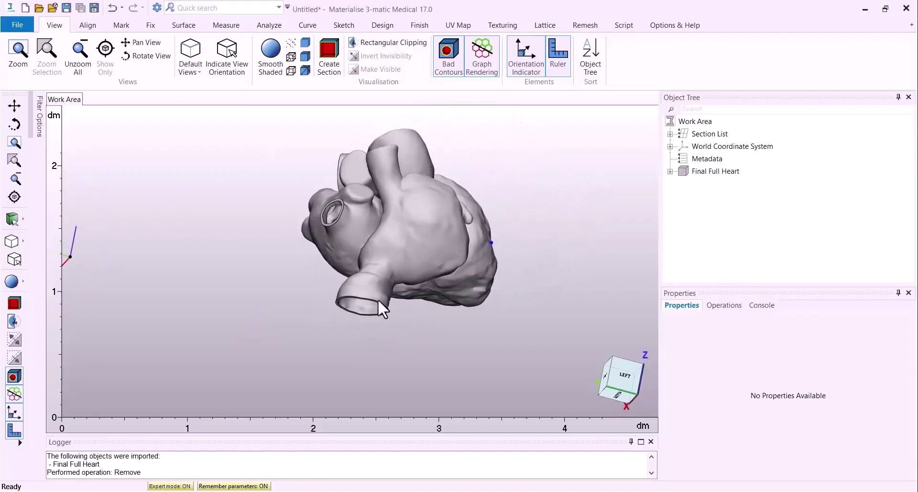
{"action": "scroll", "coordinate": [360, 305], "scroll_direction": "up", "scroll_amount": 6}
{"action": "mouse_move", "coordinate": [359, 304]}
{"action": "right_mouse_down"}
{"action": "mouse_move", "coordinate": [379, 290]}
{"action": "mouse_move", "coordinate": [375, 314]}
{"action": "right_mouse_up"}
{"action": "scroll", "coordinate": [375, 314], "scroll_direction": "down", "scroll_amount": 5}
{"action": "scroll", "coordinate": [375, 126], "scroll_direction": "up", "scroll_amount": 5}
{"action": "right_click_drag", "start_coordinate": [375, 126], "coordinate": [441, 163]}
{"action": "scroll", "coordinate": [368, 252], "scroll_direction": "down", "scroll_amount": 4}
{"action": "right_click_drag", "start_coordinate": [368, 253], "coordinate": [287, 202]}
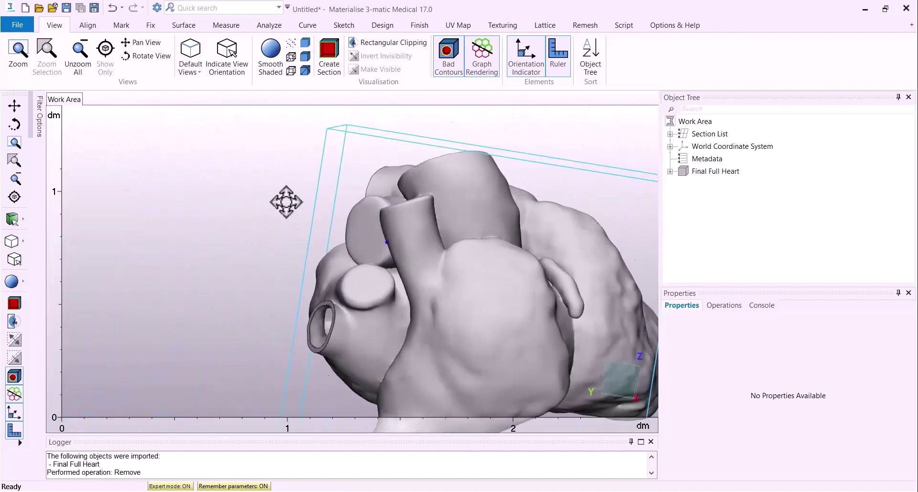
{"action": "scroll", "coordinate": [414, 199], "scroll_direction": "down", "scroll_amount": 4}
{"action": "scroll", "coordinate": [449, 239], "scroll_direction": "up", "scroll_amount": 5}
{"action": "right_click_drag", "start_coordinate": [448, 240], "coordinate": [363, 191]}
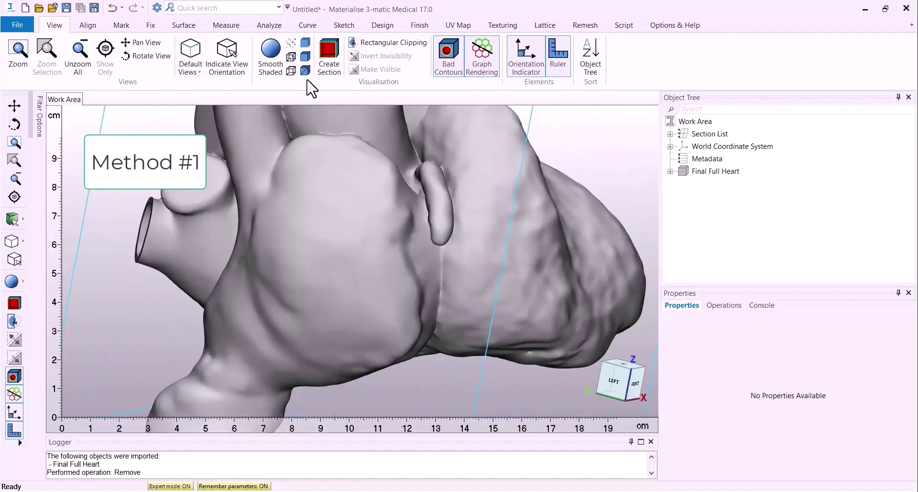
Step: Create a mesh cylinder with the 2 Points method, placing both points near the lower end of the small tubular vessel
{"action": "left_click", "coordinate": [382, 24]}
{"action": "left_click", "coordinate": [186, 72]}
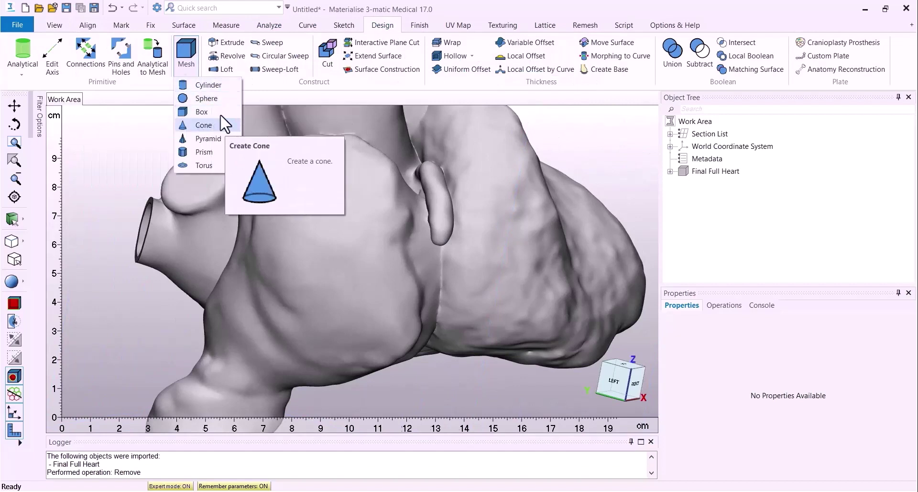
{"action": "left_click", "coordinate": [220, 85]}
{"action": "left_click", "coordinate": [780, 349]}
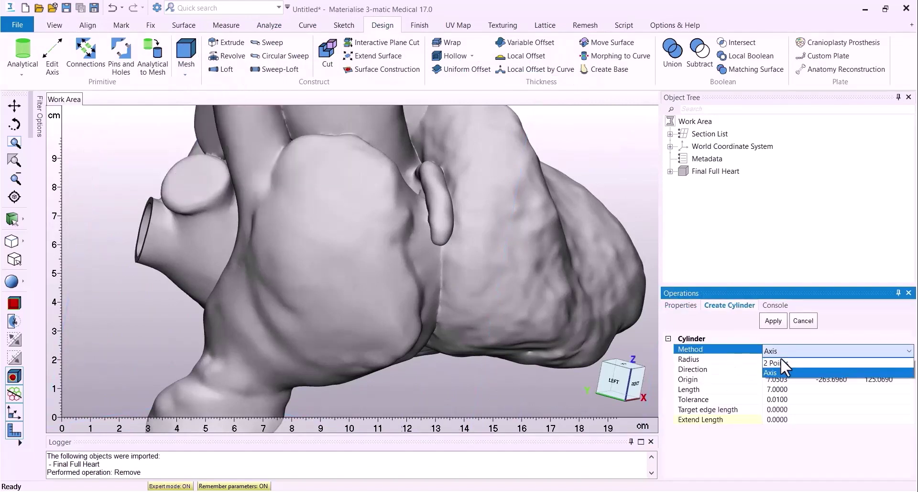
{"action": "left_click", "coordinate": [781, 359]}
{"action": "left_click", "coordinate": [718, 370]}
{"action": "left_click", "coordinate": [440, 213]}
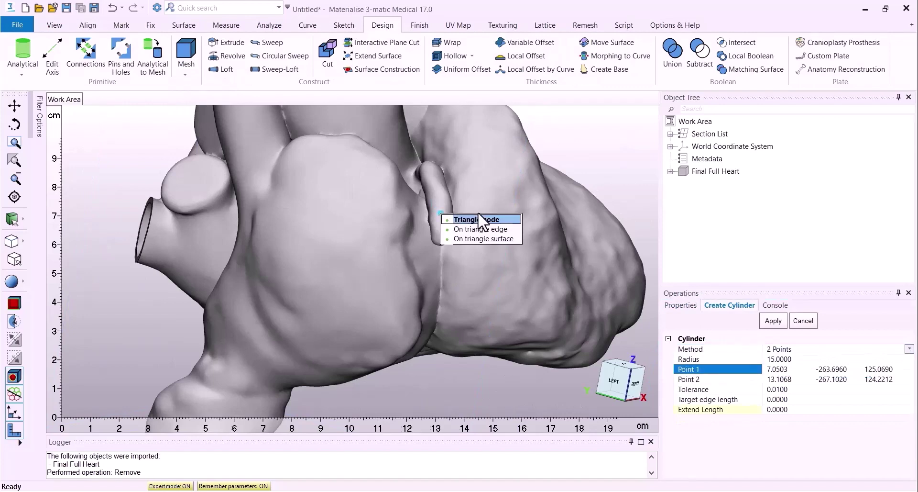
{"action": "left_click", "coordinate": [478, 216]}
{"action": "left_click", "coordinate": [697, 379]}
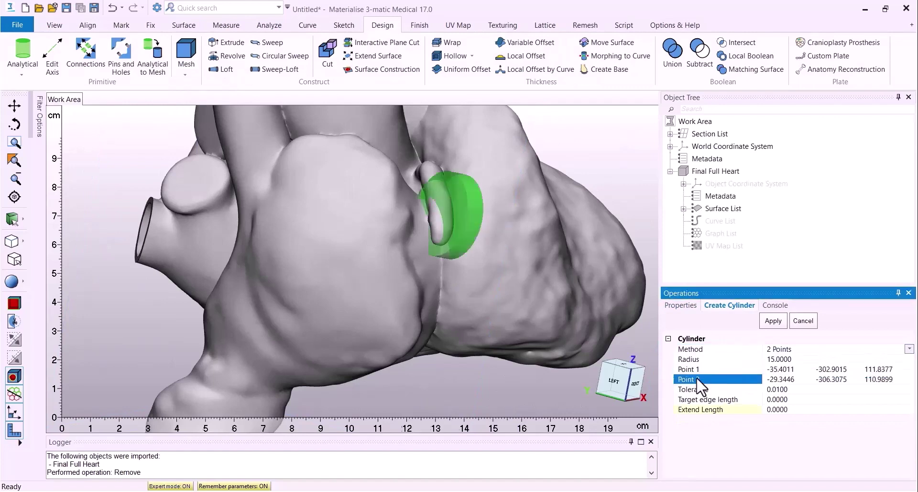
{"action": "right_click", "coordinate": [440, 241]}
{"action": "left_click", "coordinate": [476, 246]}
{"action": "left_click", "coordinate": [787, 359]}
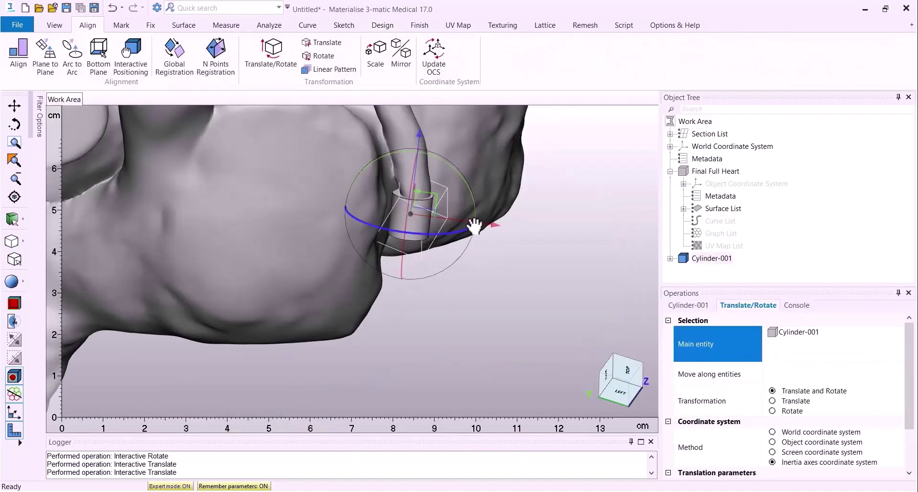
Step: Shift the cylinder interactively along its inertia axes so it covers the tip of the small tubular vessel
{"action": "left_click_drag", "start_coordinate": [475, 222], "coordinate": [485, 224]}
{"action": "right_click_drag", "start_coordinate": [485, 224], "coordinate": [233, 151]}
{"action": "scroll", "coordinate": [466, 230], "scroll_direction": "up", "scroll_amount": 5}
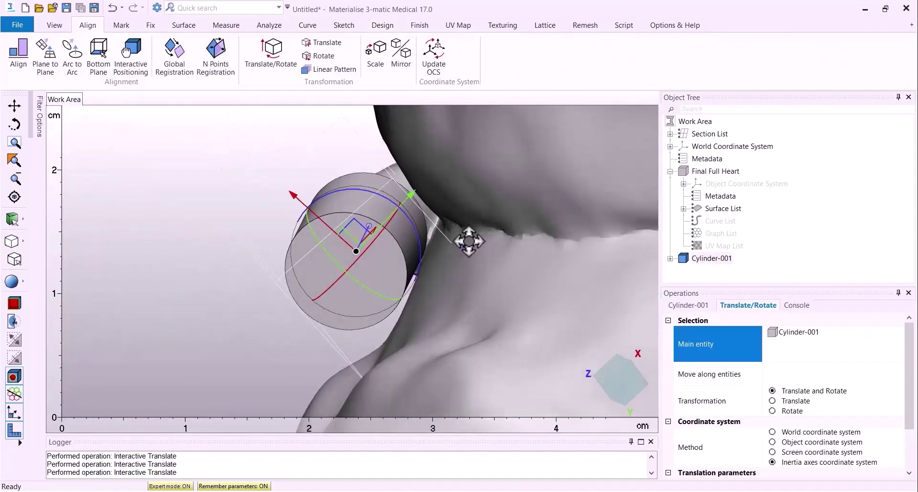
{"action": "right_click_drag", "start_coordinate": [469, 242], "coordinate": [356, 168]}
{"action": "scroll", "coordinate": [355, 167], "scroll_direction": "down", "scroll_amount": 2}
{"action": "left_click_drag", "start_coordinate": [318, 128], "coordinate": [321, 136]}
{"action": "right_click_drag", "start_coordinate": [321, 135], "coordinate": [355, 213]}
{"action": "scroll", "coordinate": [386, 238], "scroll_direction": "down", "scroll_amount": 6}
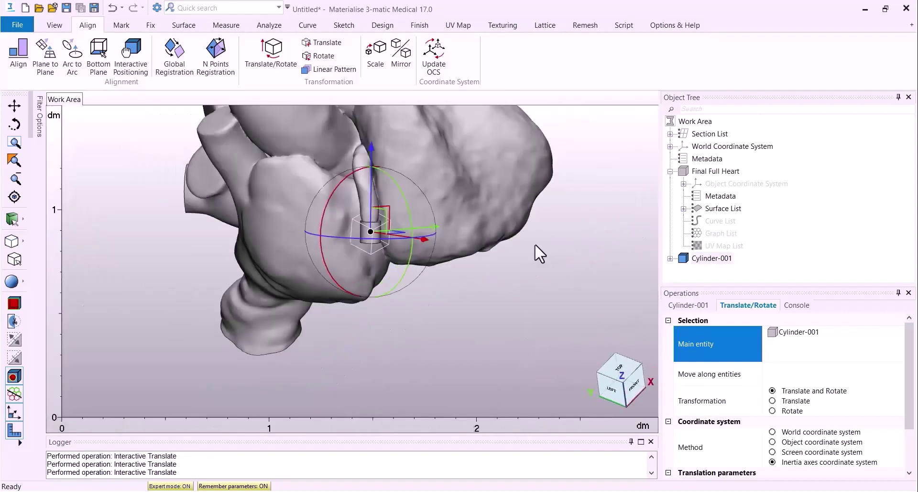
{"action": "left_click", "coordinate": [718, 275]}
Step: Perform a Boolean subtraction of Cylinder-001 from Final Full Heart as a new part, keeping the originals
{"action": "left_click", "coordinate": [385, 25]}
{"action": "left_click", "coordinate": [700, 53]}
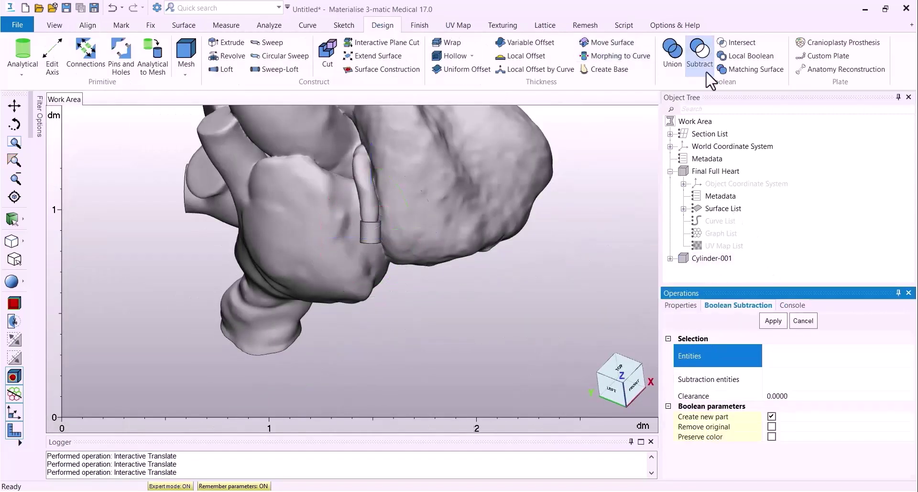
{"action": "left_click", "coordinate": [715, 171]}
{"action": "left_click", "coordinate": [711, 258]}
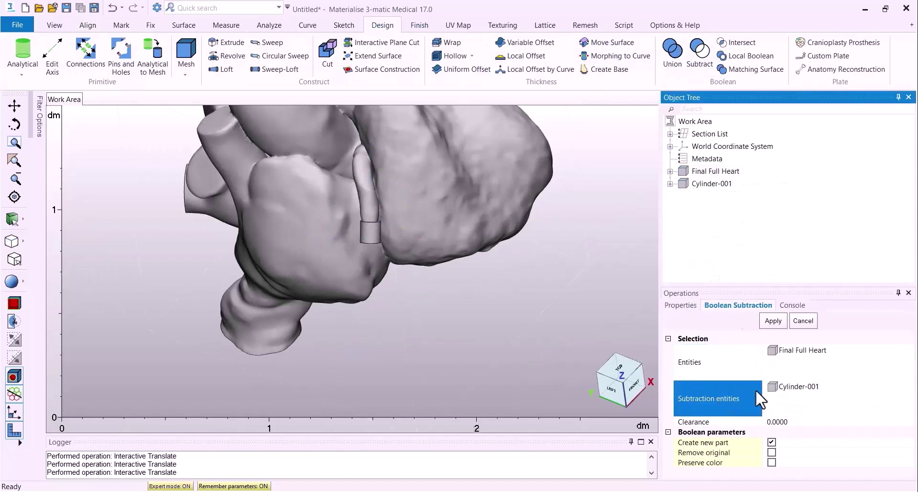
{"action": "left_click", "coordinate": [773, 321]}
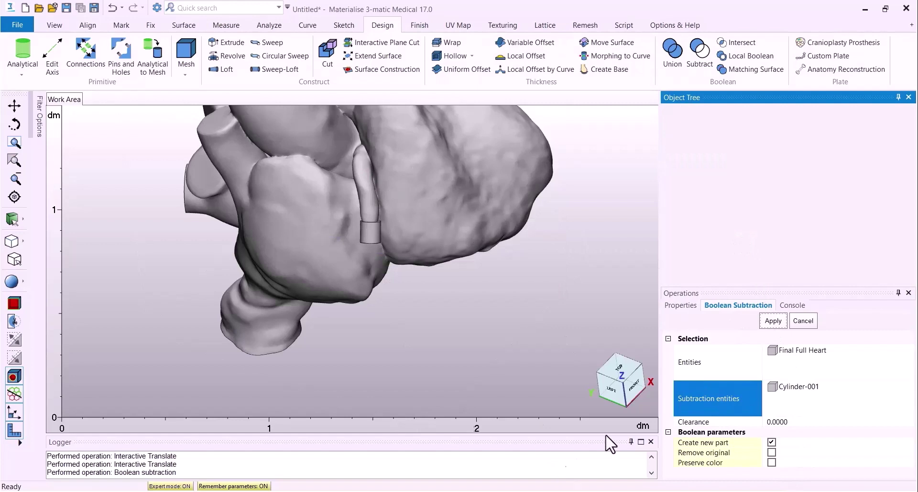
Step: Show only the Final Full Heart_subtracted part and check the cut end of the small tubular vessel
{"action": "right_click", "coordinate": [722, 196]}
{"action": "left_click", "coordinate": [778, 250]}
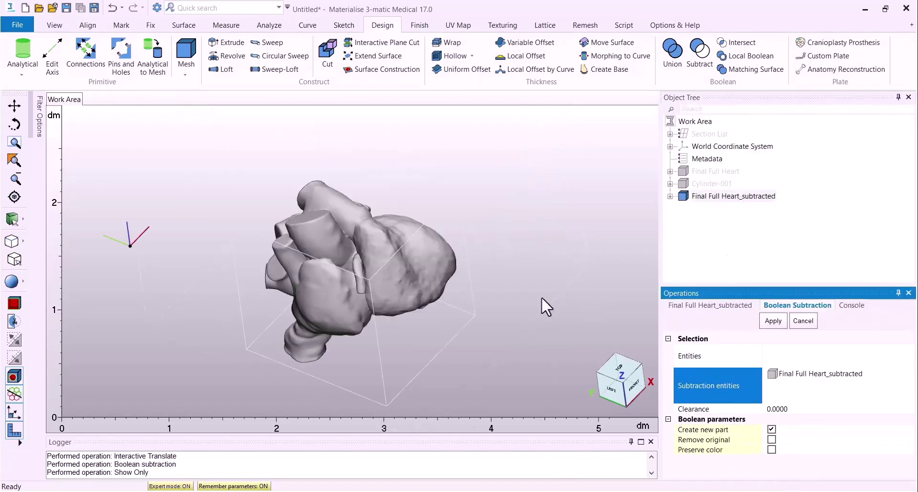
{"action": "scroll", "coordinate": [368, 287], "scroll_direction": "up", "scroll_amount": 5}
{"action": "mouse_move", "coordinate": [419, 392]}
{"action": "right_mouse_down"}
{"action": "mouse_move", "coordinate": [403, 303]}
{"action": "mouse_move", "coordinate": [426, 382]}
{"action": "right_mouse_up"}
{"action": "scroll", "coordinate": [445, 307], "scroll_direction": "down", "scroll_amount": 5}
{"action": "right_click_drag", "start_coordinate": [435, 297], "coordinate": [218, 224]}
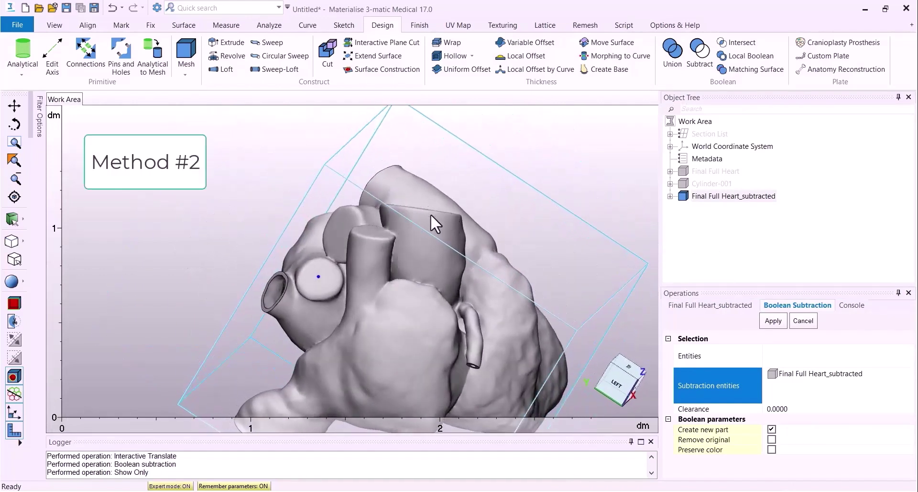
Step: Set the transparency of Final Full Heart_subtracted to Medium
{"action": "scroll", "coordinate": [430, 214], "scroll_direction": "up", "scroll_amount": 5}
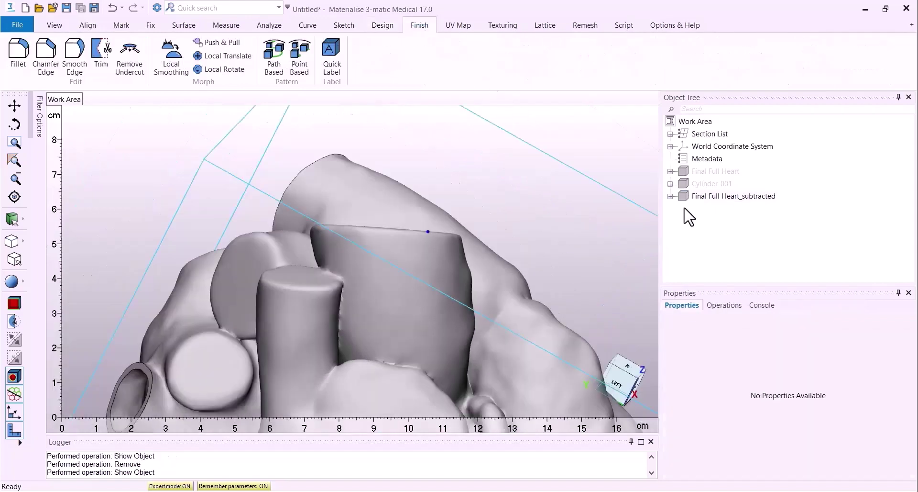
{"action": "right_click", "coordinate": [704, 196]}
{"action": "mouse_move", "coordinate": [757, 307]}
{"action": "left_click", "coordinate": [874, 328]}
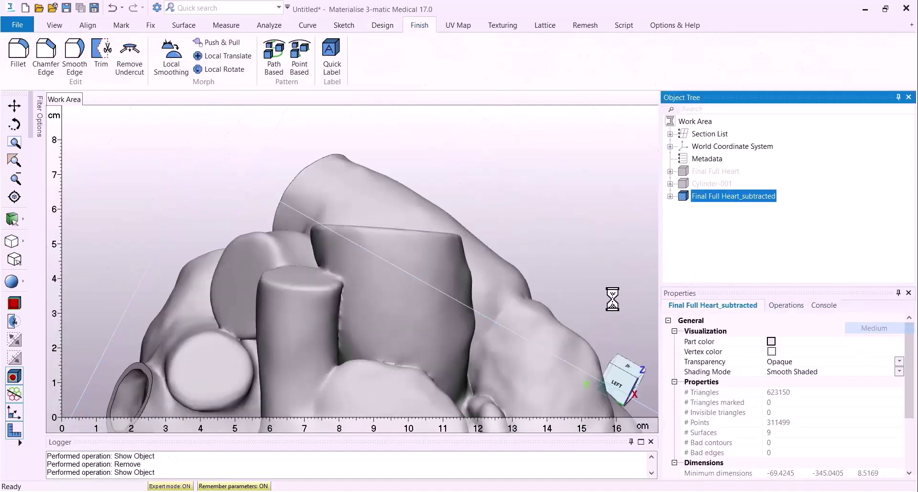
{"action": "scroll", "coordinate": [404, 248], "scroll_direction": "up", "scroll_amount": 3}
{"action": "right_click_drag", "start_coordinate": [412, 256], "coordinate": [418, 254]}
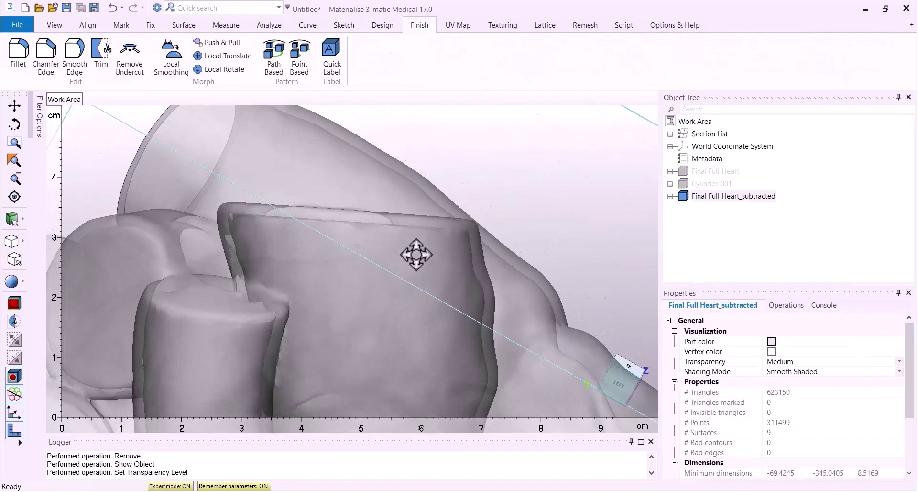
Step: Draw a closed Trim outline around the upper ends of the two large vessels on Final Full Heart_subtracted
{"action": "left_click", "coordinate": [101, 55]}
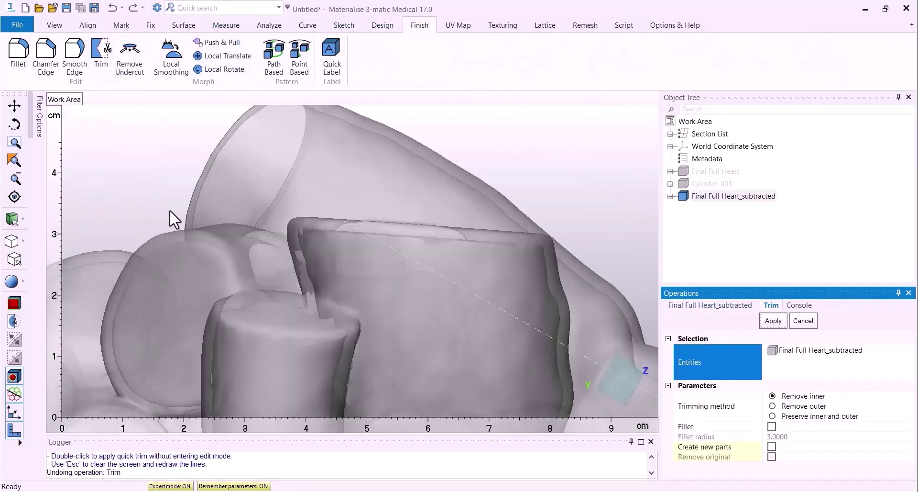
{"action": "left_click", "coordinate": [170, 209]}
{"action": "left_click", "coordinate": [255, 220]}
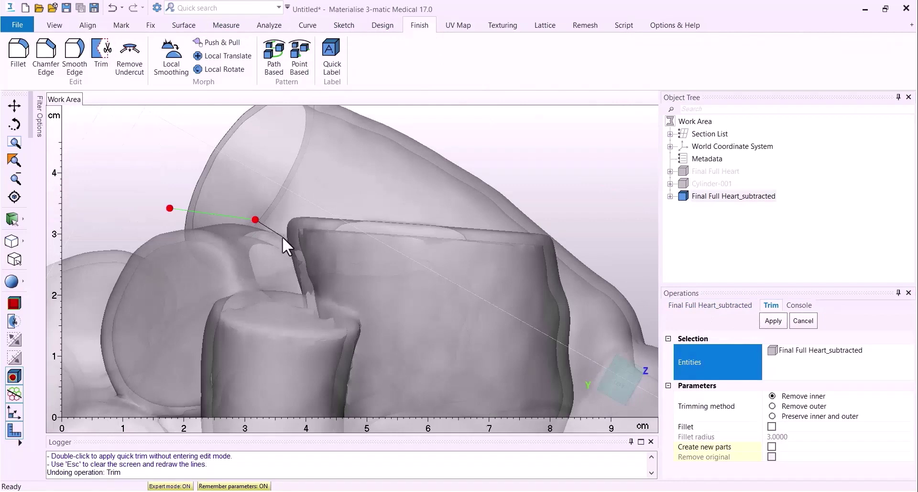
{"action": "left_click", "coordinate": [284, 237]}
{"action": "left_click", "coordinate": [602, 263]}
{"action": "left_click", "coordinate": [595, 190]}
{"action": "left_click", "coordinate": [540, 151]}
{"action": "scroll", "coordinate": [547, 263], "scroll_direction": "down", "scroll_amount": 3}
{"action": "left_click", "coordinate": [403, 149]}
{"action": "left_click", "coordinate": [343, 189]}
{"action": "left_click", "coordinate": [354, 236]}
{"action": "scroll", "coordinate": [422, 252], "scroll_direction": "up", "scroll_amount": 10}
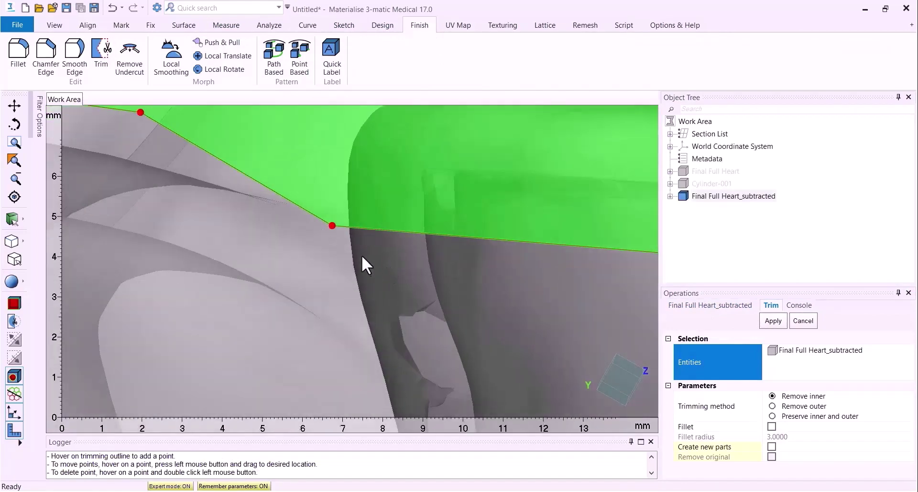
{"action": "scroll", "coordinate": [342, 244], "scroll_direction": "down", "scroll_amount": 3}
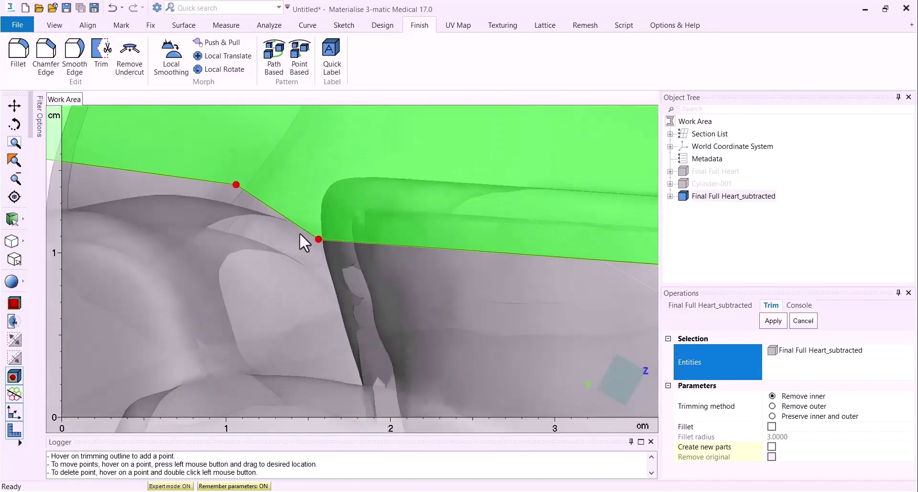
{"action": "scroll", "coordinate": [311, 239], "scroll_direction": "down", "scroll_amount": 5}
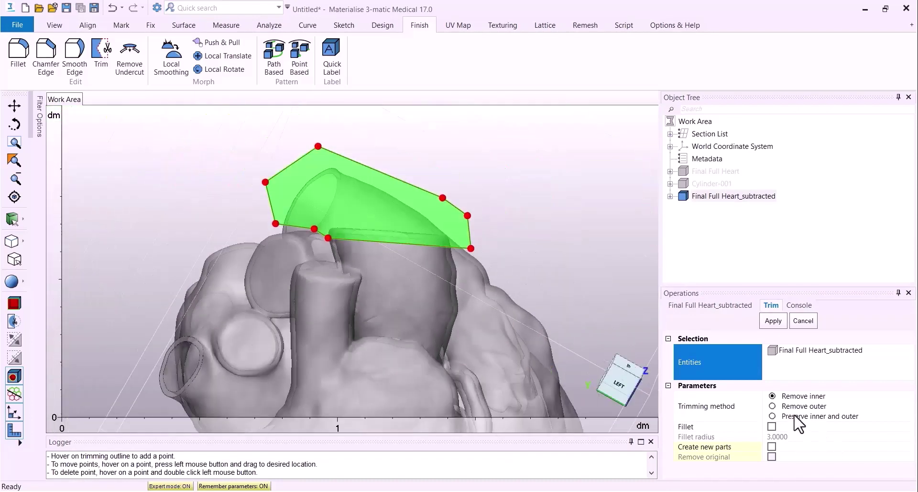
Step: Trim the outlined region with Preserve inner and outer, creating new parts and keeping the original
{"action": "left_click", "coordinate": [789, 417]}
{"action": "left_click", "coordinate": [772, 415]}
{"action": "left_click", "coordinate": [789, 454]}
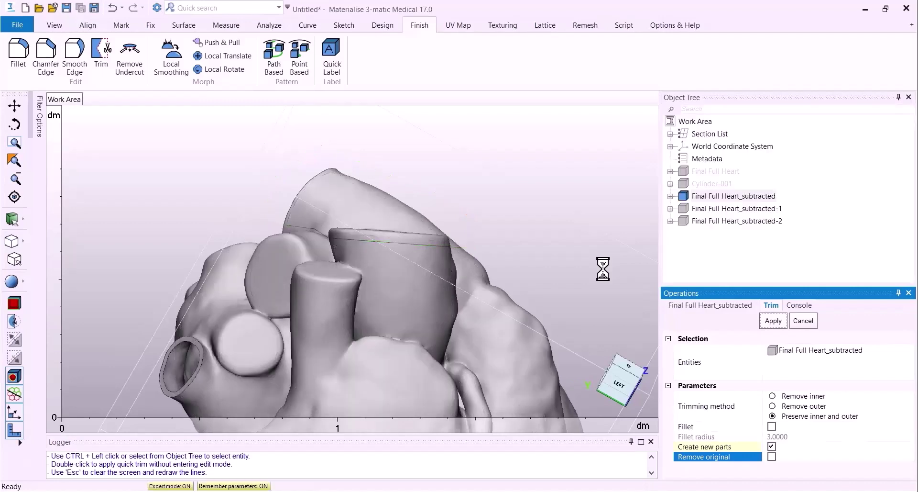
Step: Color the trimmed-off piece, Final Full Heart_subtracted-2, light red
{"action": "left_click", "coordinate": [735, 221]}
{"action": "left_click", "coordinate": [720, 305]}
{"action": "left_click", "coordinate": [771, 342]}
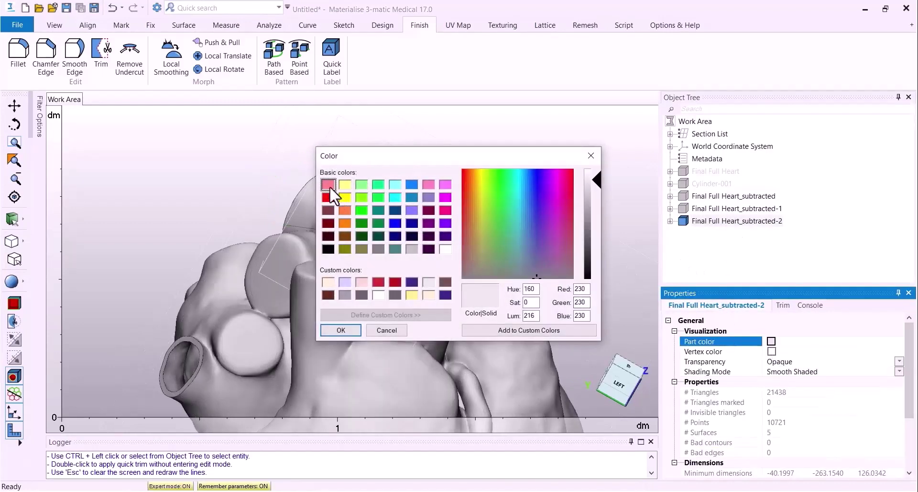
{"action": "left_click", "coordinate": [328, 184]}
{"action": "left_click", "coordinate": [338, 328]}
Step: Hide the original Final Full Heart_subtracted part and leave the Trim operation
{"action": "right_click", "coordinate": [705, 196]}
{"action": "left_click", "coordinate": [733, 235]}
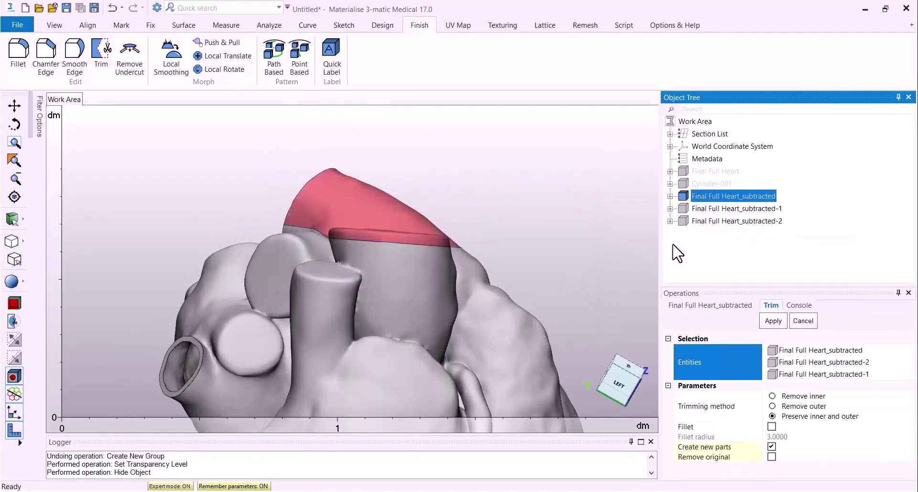
{"action": "left_click", "coordinate": [809, 323]}
{"action": "scroll", "coordinate": [440, 232], "scroll_direction": "up", "scroll_amount": 3}
{"action": "right_click_drag", "start_coordinate": [428, 238], "coordinate": [423, 293]}
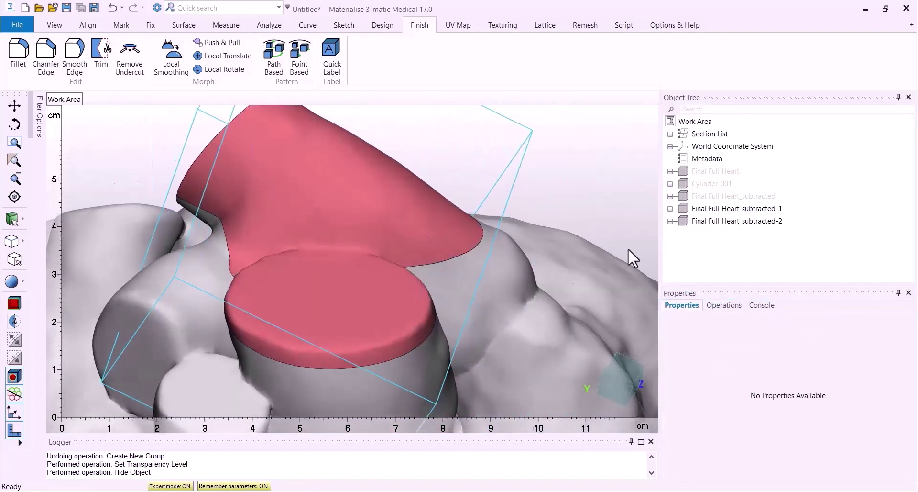
Step: Show only the light red Final Full Heart_subtracted-2 part
{"action": "right_click", "coordinate": [714, 221]}
{"action": "left_click", "coordinate": [743, 270]}
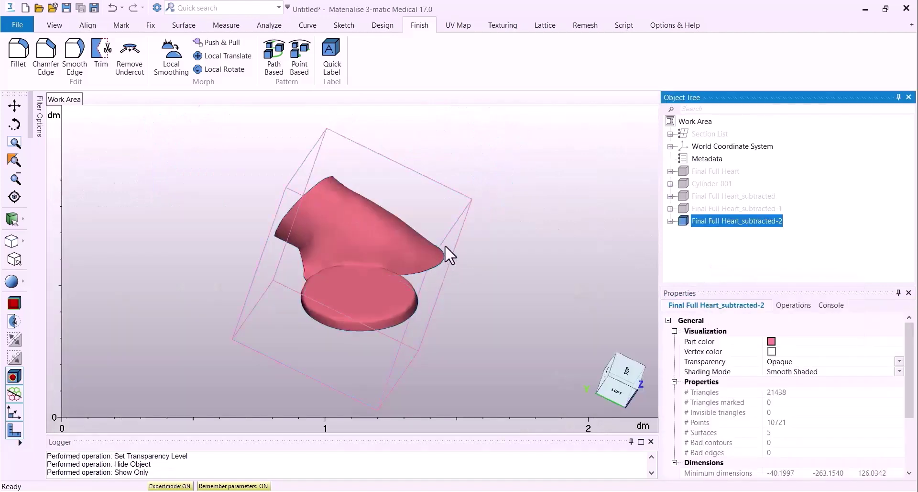
{"action": "right_click_drag", "start_coordinate": [445, 245], "coordinate": [377, 314]}
{"action": "scroll", "coordinate": [382, 316], "scroll_direction": "down", "scroll_amount": 2}
{"action": "scroll", "coordinate": [386, 233], "scroll_direction": "up", "scroll_amount": 4}
{"action": "right_click_drag", "start_coordinate": [387, 232], "coordinate": [380, 261]}
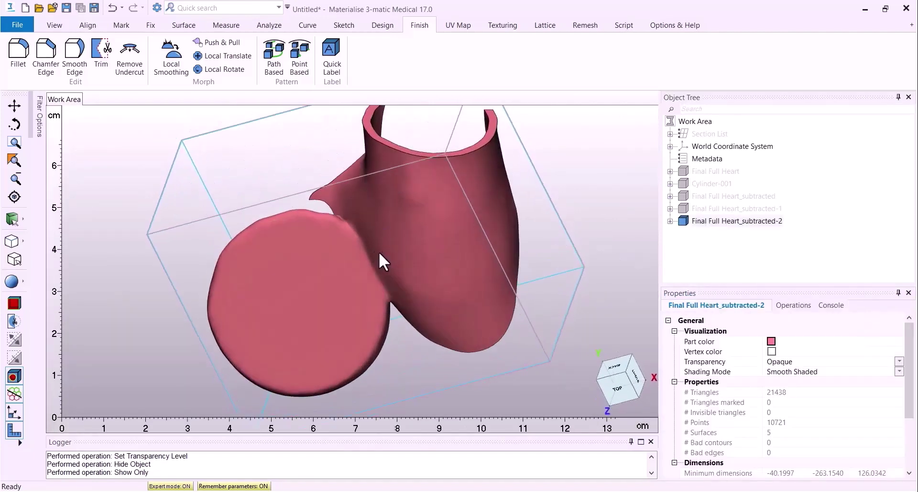
Step: Outline the round capped vessel on Final Full Heart_subtracted-2 for a Remove inner trim, following its border with the larger neighbouring vessel
{"action": "left_click", "coordinate": [101, 53]}
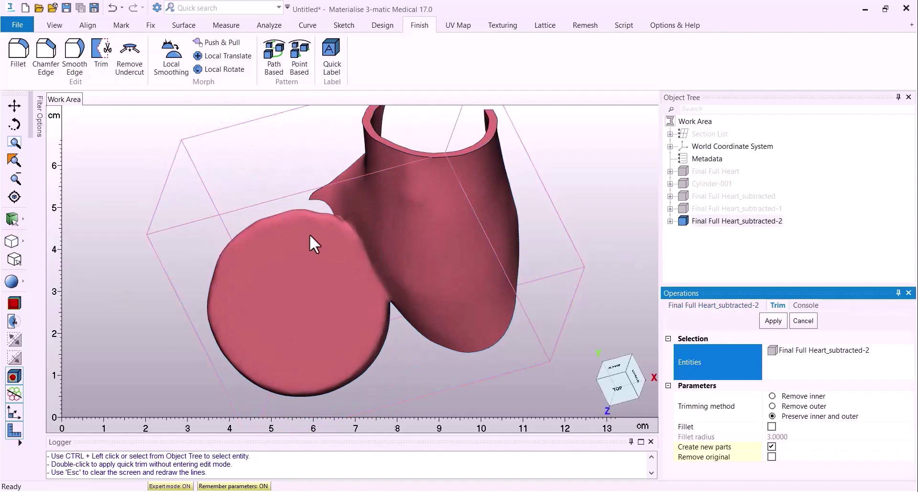
{"action": "left_click", "coordinate": [772, 395]}
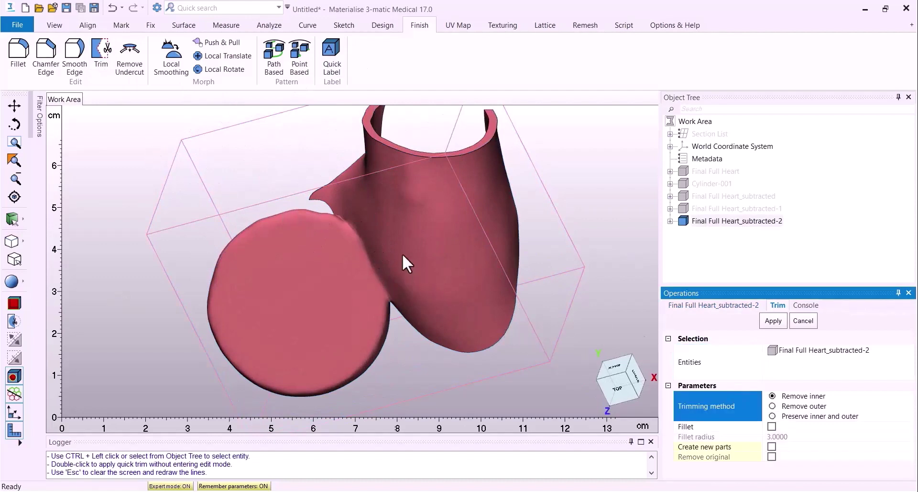
{"action": "left_click", "coordinate": [325, 208]}
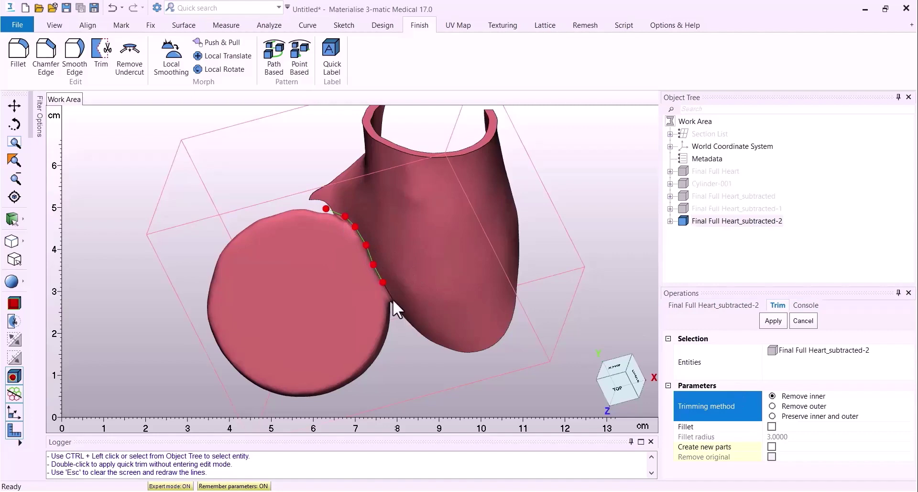
{"action": "left_click", "coordinate": [398, 315]}
{"action": "scroll", "coordinate": [397, 309], "scroll_direction": "up", "scroll_amount": 7}
{"action": "scroll", "coordinate": [394, 306], "scroll_direction": "down", "scroll_amount": 12}
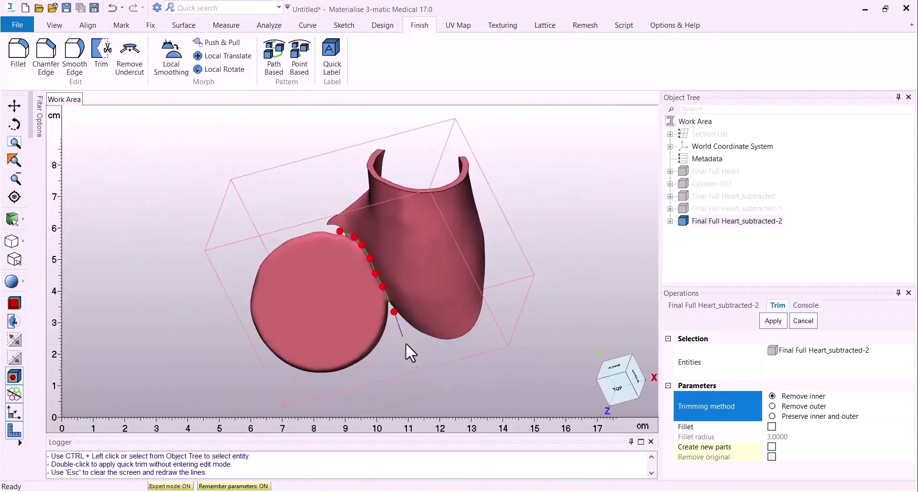
{"action": "left_click", "coordinate": [415, 332]}
{"action": "left_click", "coordinate": [366, 355]}
{"action": "left_click", "coordinate": [301, 323]}
{"action": "left_click", "coordinate": [320, 268]}
{"action": "left_click", "coordinate": [362, 262]}
{"action": "scroll", "coordinate": [382, 266], "scroll_direction": "up", "scroll_amount": 7}
{"action": "left_click", "coordinate": [380, 268]}
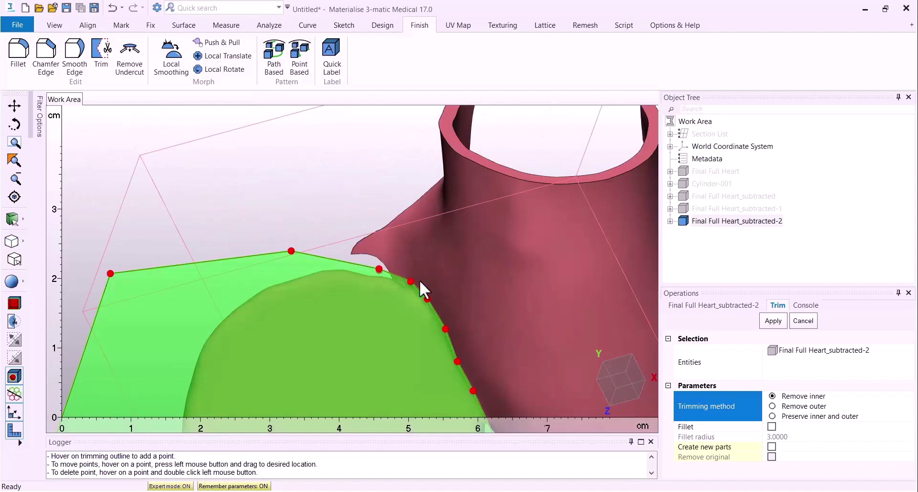
Step: Apply the trim to remove the outlined round vessel, inspect the cut edge up close and leave the Trim operation
{"action": "scroll", "coordinate": [380, 190], "scroll_direction": "down", "scroll_amount": 3}
{"action": "scroll", "coordinate": [382, 192], "scroll_direction": "down", "scroll_amount": 1}
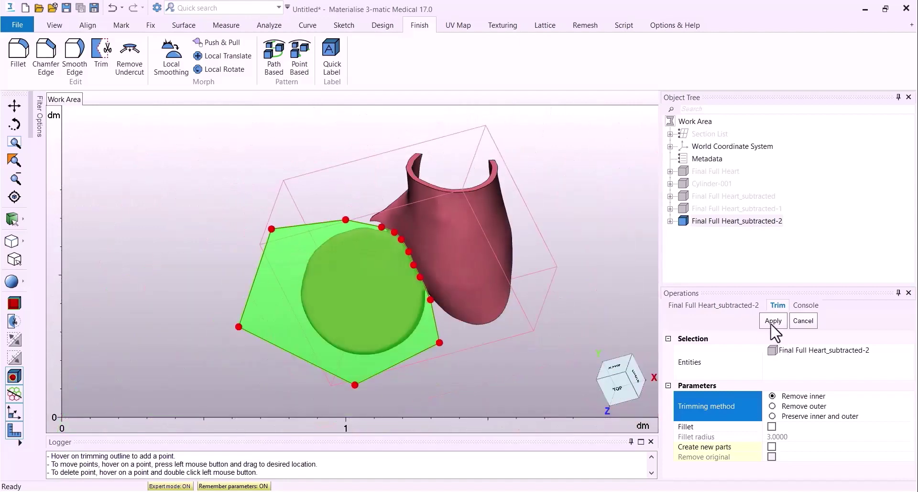
{"action": "left_click", "coordinate": [772, 325]}
{"action": "scroll", "coordinate": [421, 263], "scroll_direction": "up", "scroll_amount": 8}
{"action": "right_click_drag", "start_coordinate": [383, 265], "coordinate": [249, 268]}
{"action": "scroll", "coordinate": [254, 201], "scroll_direction": "down", "scroll_amount": 3}
{"action": "right_click_drag", "start_coordinate": [253, 201], "coordinate": [265, 187]}
{"action": "middle_click_drag", "start_coordinate": [265, 186], "coordinate": [270, 173]}
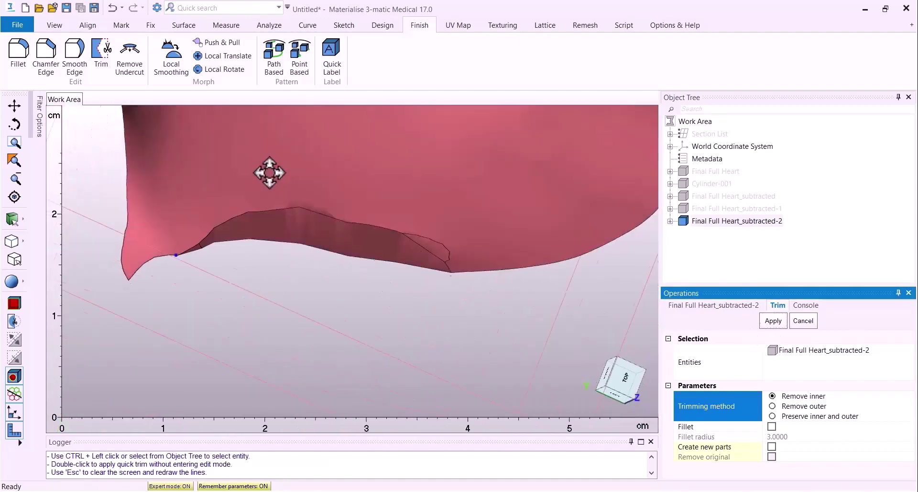
{"action": "right_click_drag", "start_coordinate": [269, 172], "coordinate": [306, 201]}
{"action": "left_click", "coordinate": [803, 320]}
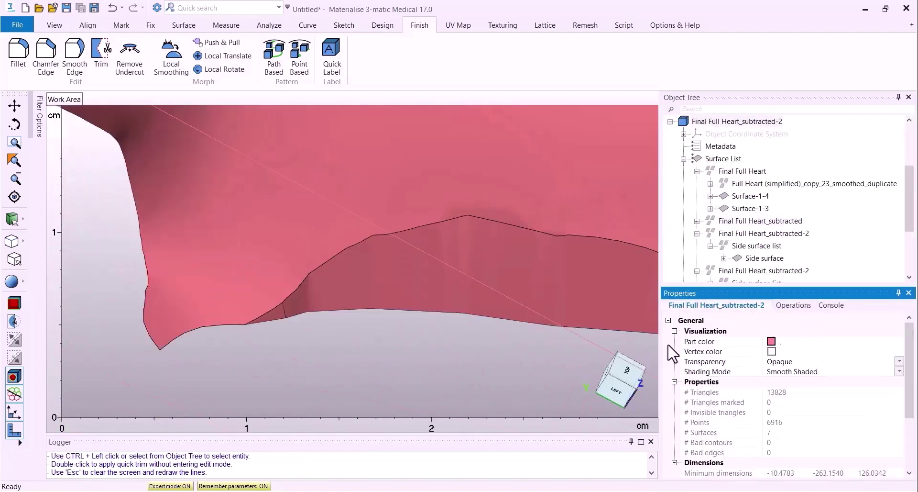
Step: Merge the three Side surface entities left by trimming with Surface-1-4 on Final Full Heart_subtracted-2
{"action": "left_click", "coordinate": [280, 316]}
{"action": "left_click", "coordinate": [306, 331]}
{"action": "scroll", "coordinate": [220, 336], "scroll_direction": "down", "scroll_amount": 3}
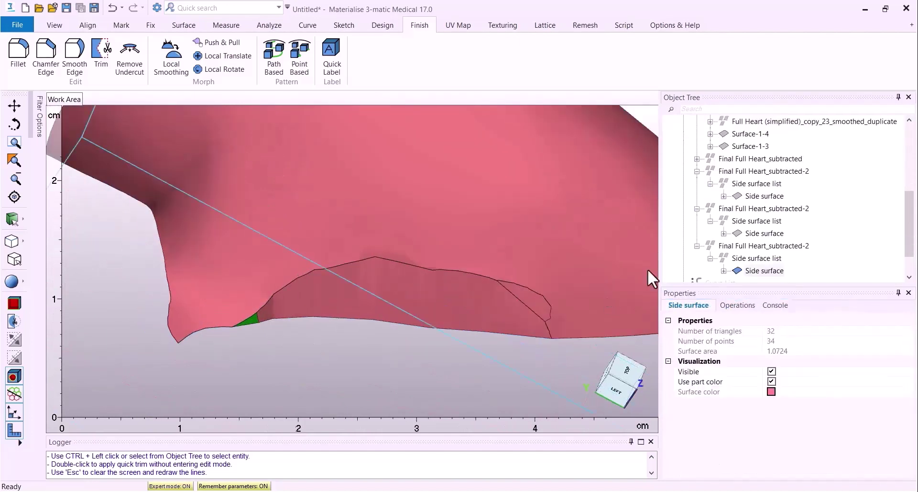
{"action": "left_click", "coordinate": [765, 233], "text": "ctrl"}
{"action": "left_click", "coordinate": [764, 196], "text": "ctrl"}
{"action": "left_click", "coordinate": [750, 133], "text": "ctrl"}
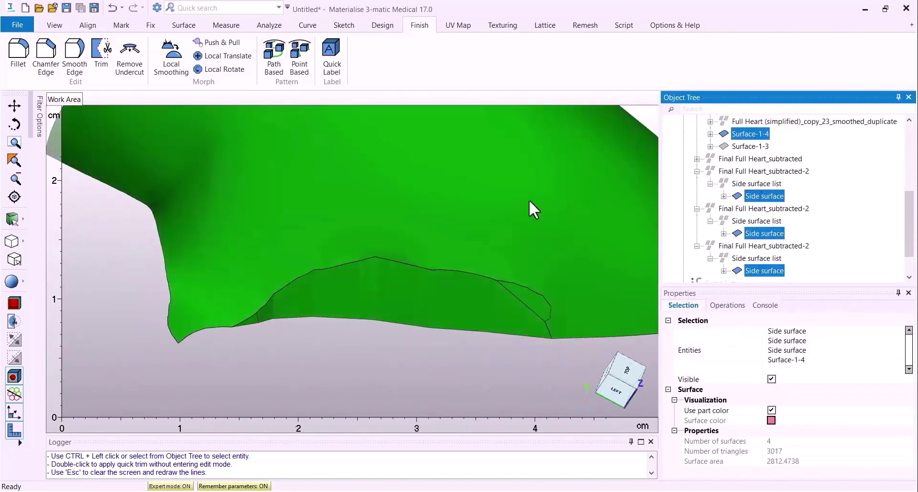
{"action": "scroll", "coordinate": [351, 226], "scroll_direction": "down", "scroll_amount": 3}
{"action": "right_click", "coordinate": [386, 235]}
{"action": "left_click", "coordinate": [420, 323]}
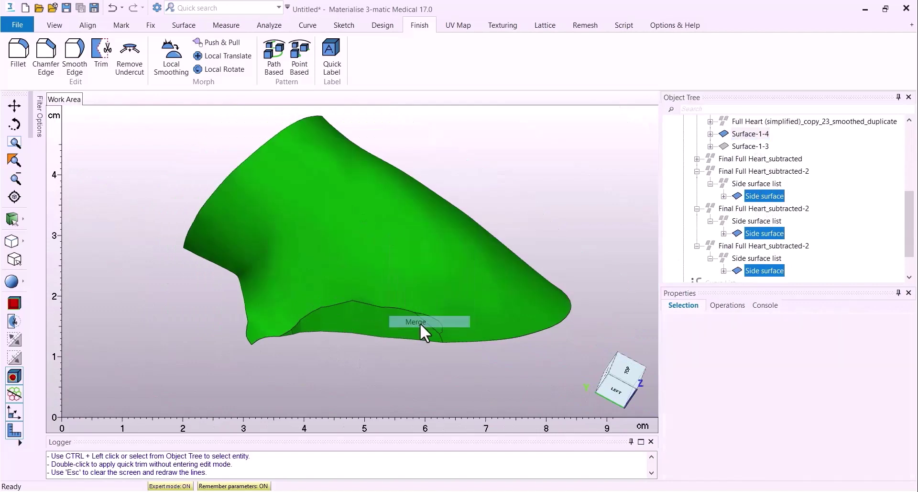
Step: Apply Local Smoothing along the crease beside the trimmed edge, undo the last stroke and leave the operation
{"action": "left_click_drag", "start_coordinate": [391, 308], "coordinate": [439, 328]}
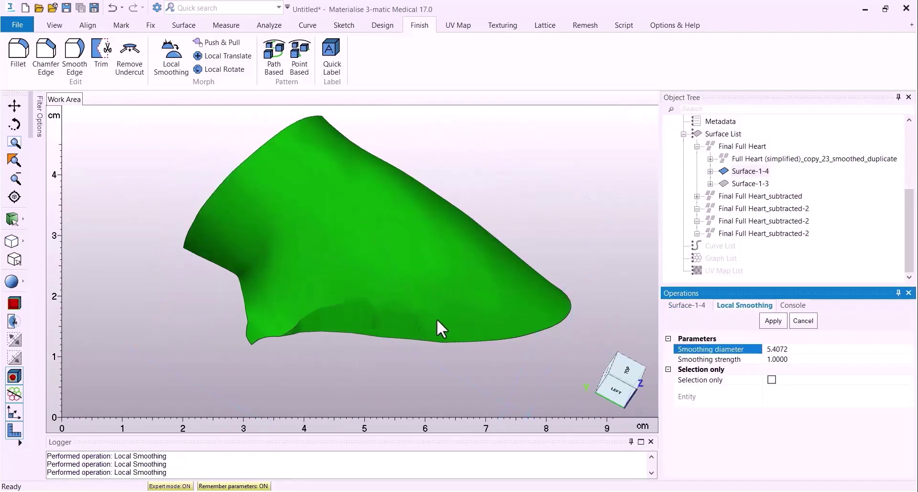
{"action": "key", "text": "ctrl+z"}
{"action": "left_click", "coordinate": [685, 140]}
{"action": "left_click", "coordinate": [684, 134]}
{"action": "left_click", "coordinate": [675, 199]}
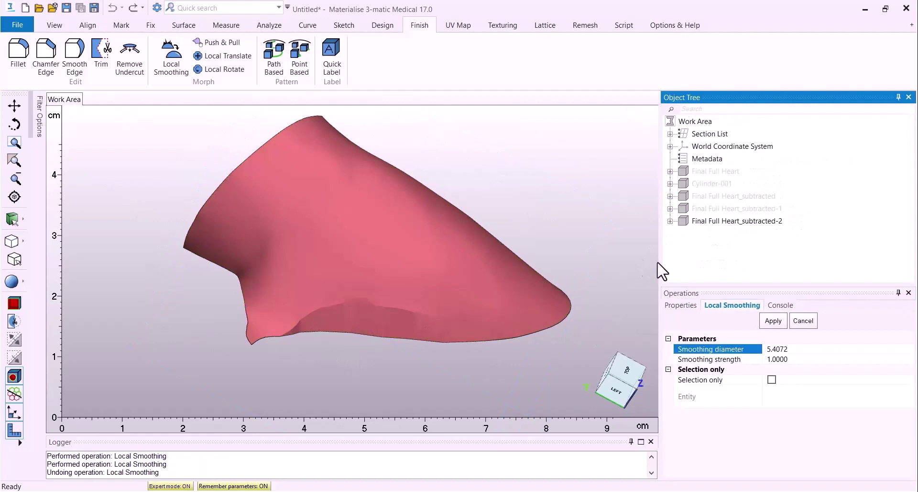
{"action": "left_click", "coordinate": [803, 320]}
Step: Mark the triangles along the trimmed edge and its crease using the Wave brush with a diameter of 10
{"action": "left_click", "coordinate": [121, 24]}
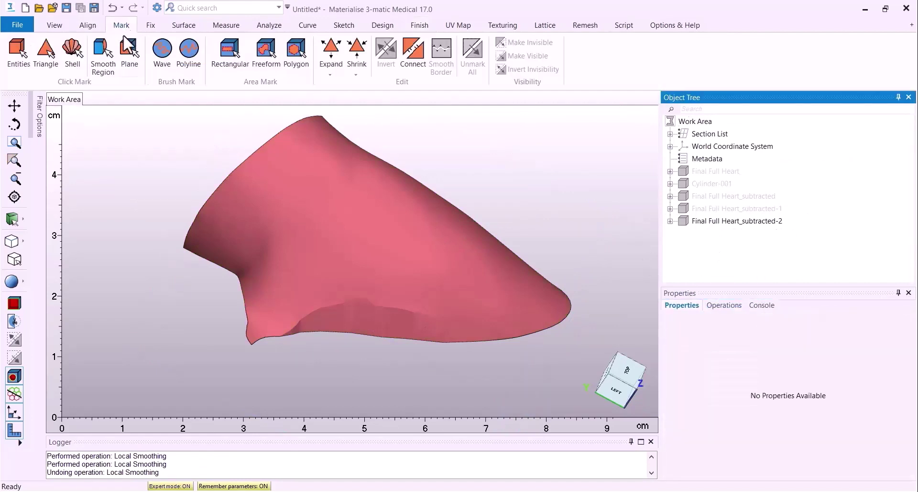
{"action": "left_click", "coordinate": [162, 53]}
{"action": "mouse_move", "coordinate": [297, 352]}
{"action": "left_mouse_down"}
{"action": "mouse_move", "coordinate": [416, 332]}
{"action": "mouse_move", "coordinate": [499, 373]}
{"action": "left_mouse_up"}
{"action": "left_click", "coordinate": [435, 379]}
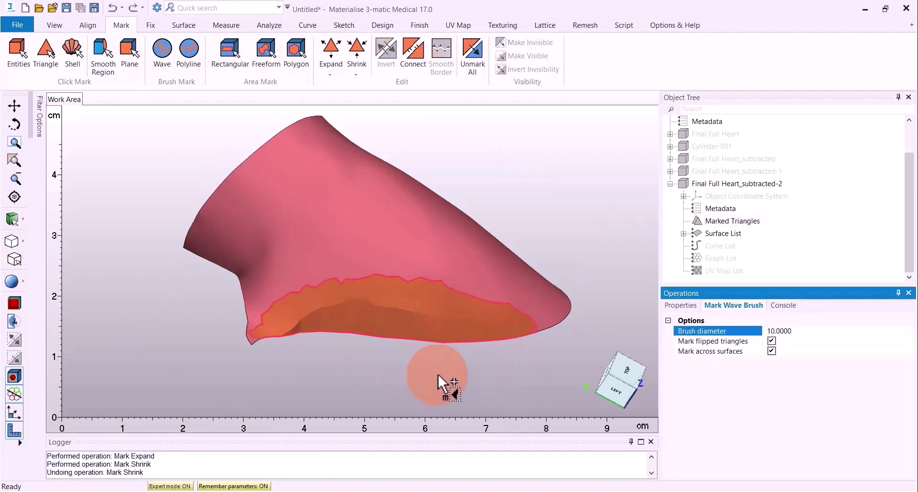
Step: Move the marked triangles of Final Full Heart_subtracted-2 to a new surface
{"action": "right_click_drag", "start_coordinate": [439, 374], "coordinate": [425, 180]}
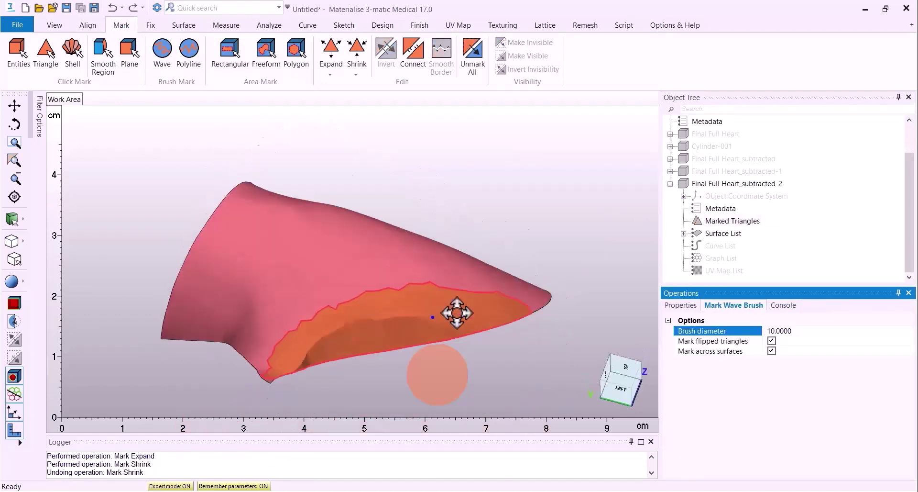
{"action": "right_click_drag", "start_coordinate": [457, 313], "coordinate": [431, 316]}
{"action": "right_click", "coordinate": [712, 221]}
{"action": "mouse_move", "coordinate": [767, 288]}
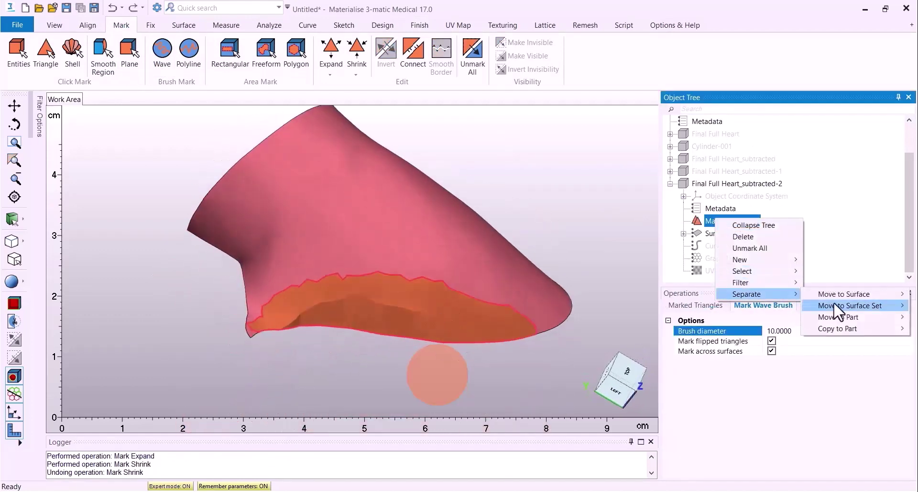
{"action": "mouse_move", "coordinate": [839, 297]}
{"action": "left_click", "coordinate": [786, 295]}
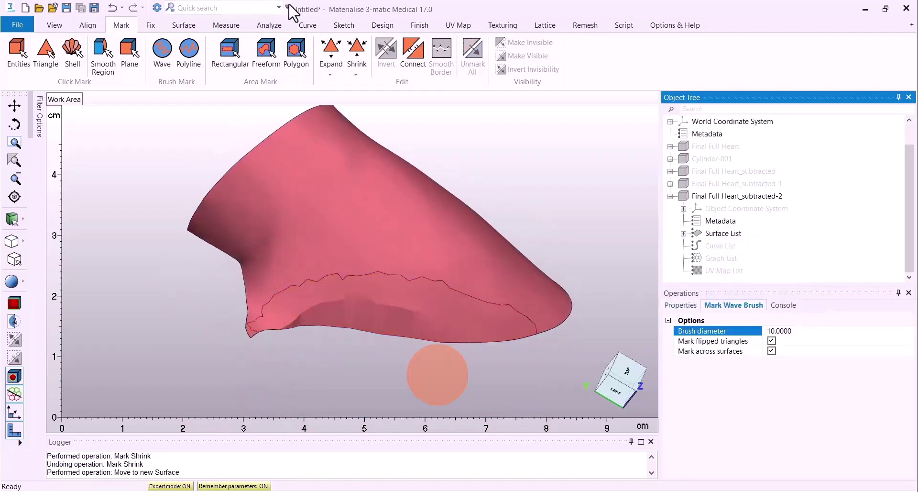
Step: Wrap the newly separated surface with a gap closing distance of 0.2 and a smallest detail of 0.6
{"action": "left_click", "coordinate": [383, 26]}
{"action": "left_click", "coordinate": [151, 26]}
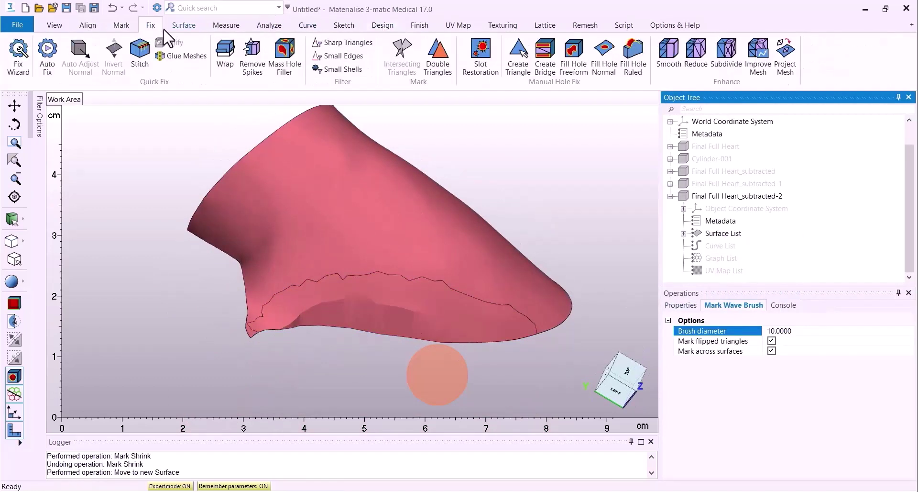
{"action": "left_click", "coordinate": [225, 53]}
{"action": "left_click", "coordinate": [471, 329]}
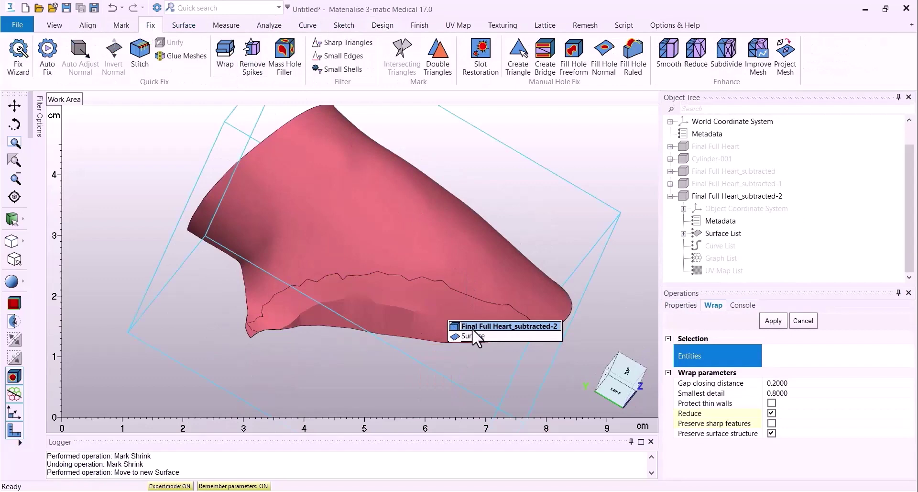
{"action": "left_click", "coordinate": [472, 334]}
{"action": "left_click", "coordinate": [785, 406]}
{"action": "left_click", "coordinate": [726, 366]}
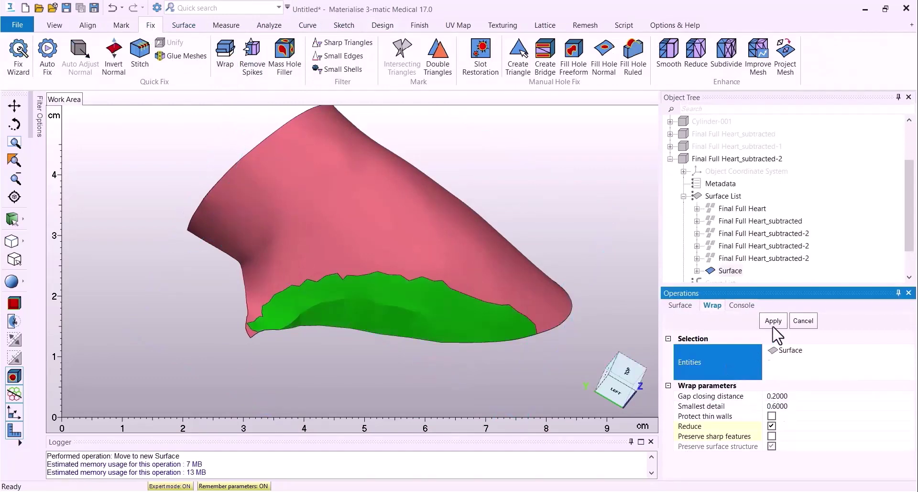
{"action": "left_click", "coordinate": [773, 322]}
Step: Hide the unwrapped Final Full Heart_subtracted-2 part
{"action": "left_click", "coordinate": [671, 158]}
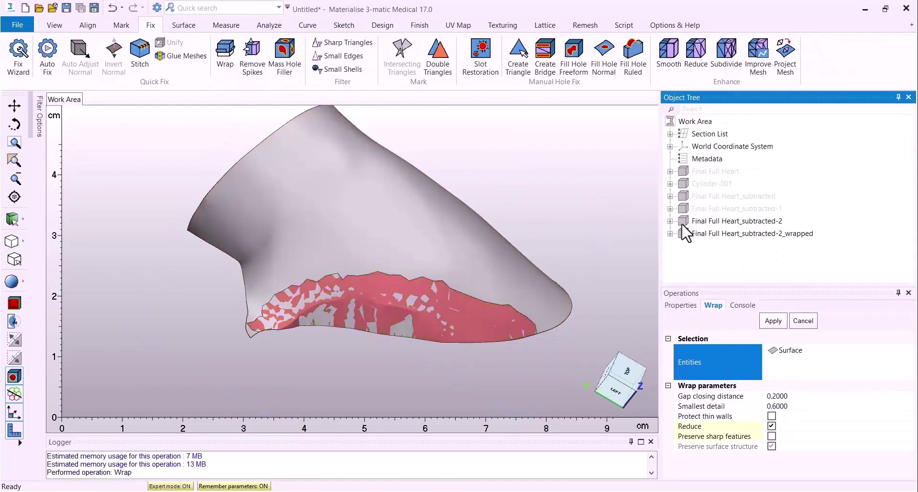
{"action": "right_click", "coordinate": [693, 222]}
{"action": "left_click", "coordinate": [722, 266]}
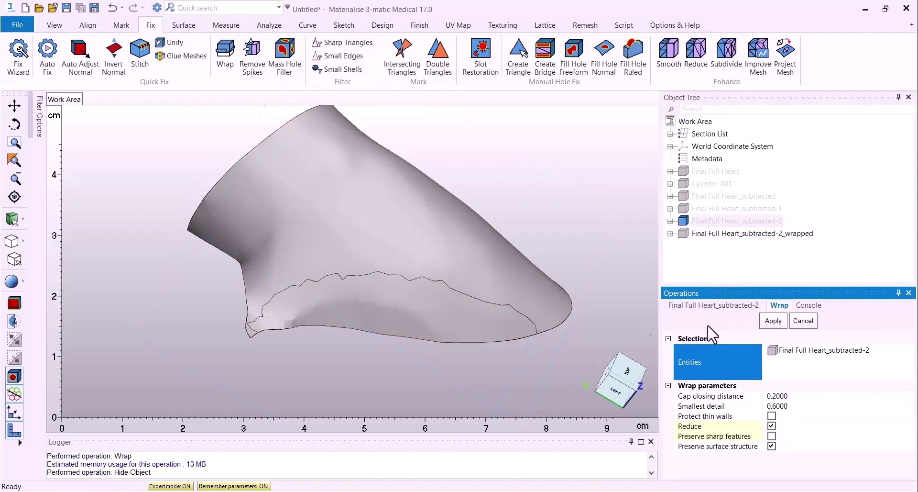
Step: Smooth the separated surface of the wrapped part twice using Laplacian (1st order), factor 0.9 and 3 iterations
{"action": "left_click", "coordinate": [412, 302]}
{"action": "left_click", "coordinate": [412, 303]}
{"action": "left_click", "coordinate": [669, 57]}
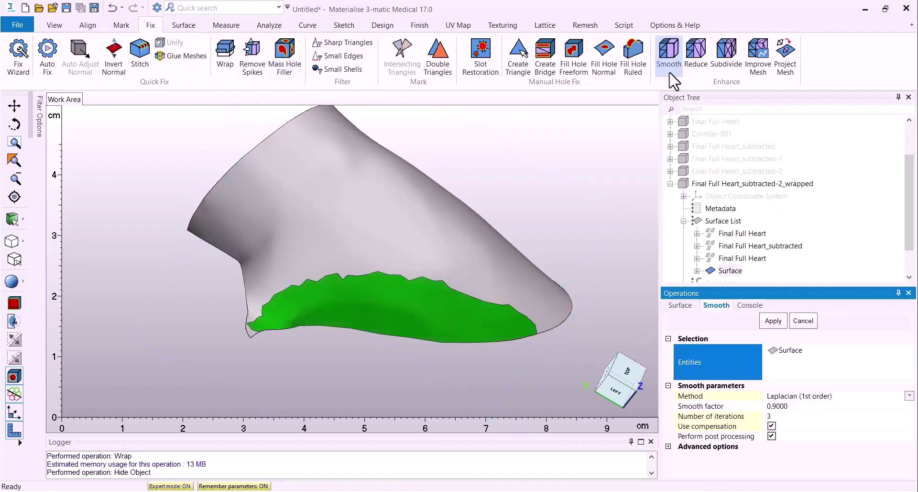
{"action": "left_click", "coordinate": [773, 321]}
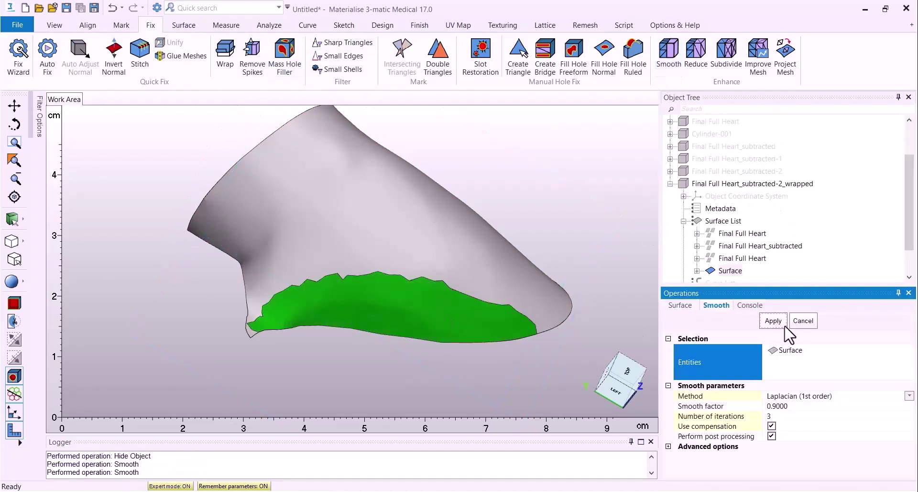
{"action": "left_click", "coordinate": [803, 321]}
Step: Merge the smoothed surface with Surface-1-4 on the wrapped part and clear the selection
{"action": "left_click", "coordinate": [670, 183]}
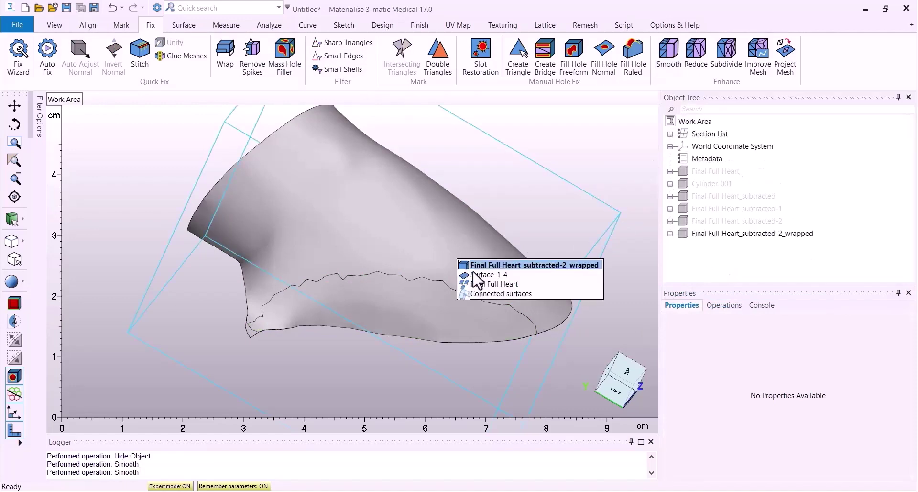
{"action": "left_click", "coordinate": [478, 275]}
{"action": "left_click", "coordinate": [466, 332]}
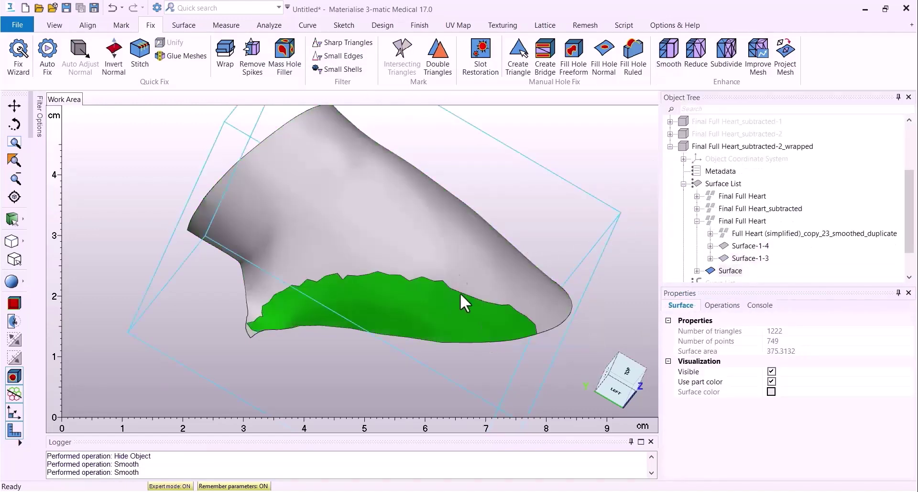
{"action": "left_click", "coordinate": [751, 246], "text": "ctrl"}
{"action": "right_click", "coordinate": [752, 246]}
{"action": "left_click", "coordinate": [781, 338]}
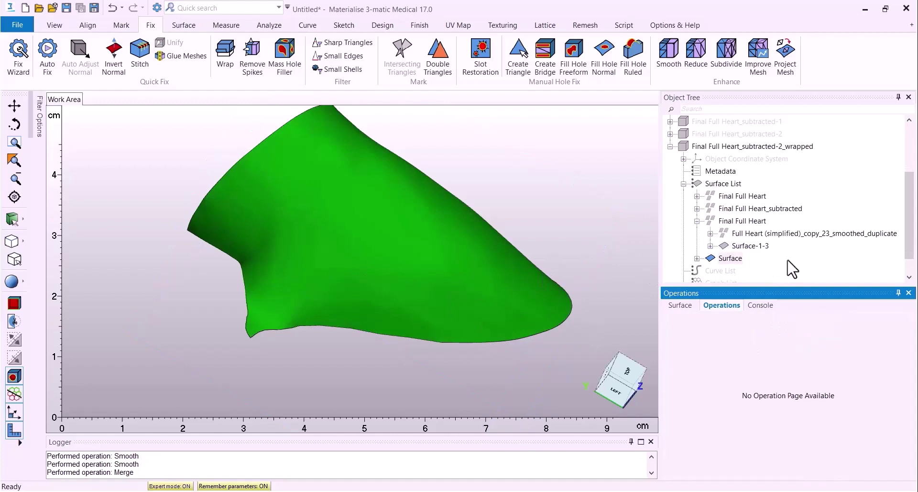
{"action": "left_click", "coordinate": [788, 262]}
Step: Delete the flat cut rim surface joining the inner and outer walls of the wrapped part
{"action": "scroll", "coordinate": [268, 252], "scroll_direction": "down", "scroll_amount": 2}
{"action": "right_click_drag", "start_coordinate": [374, 273], "coordinate": [440, 145]}
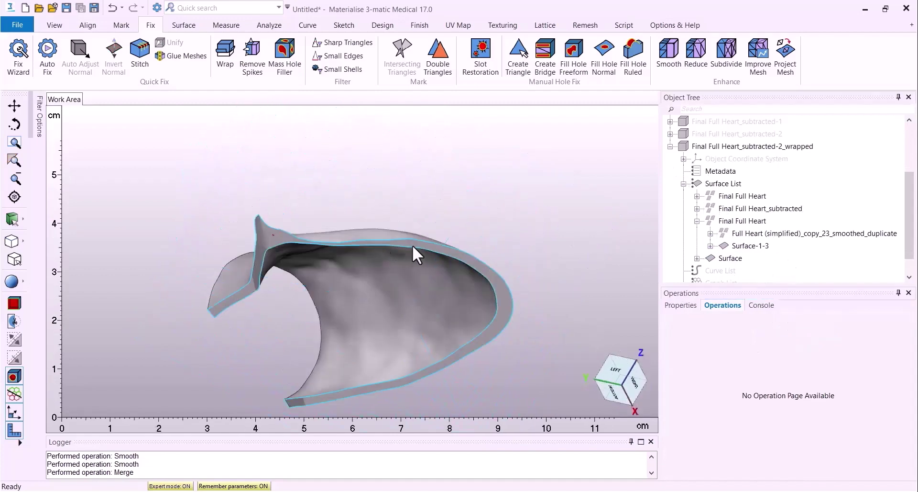
{"action": "scroll", "coordinate": [412, 247], "scroll_direction": "up", "scroll_amount": 5}
{"action": "mouse_move", "coordinate": [414, 247]}
{"action": "left_click", "coordinate": [438, 261]}
{"action": "right_click", "coordinate": [462, 251]}
{"action": "left_click", "coordinate": [491, 259]}
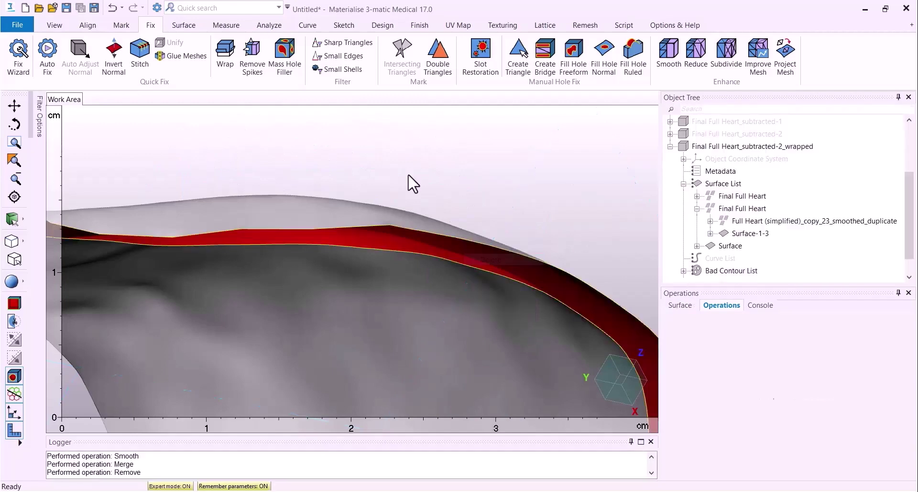
Step: Show Final Full Heart_subtracted-1 and hide the wrapped part
{"action": "scroll", "coordinate": [410, 183], "scroll_direction": "down", "scroll_amount": 5}
{"action": "right_click_drag", "start_coordinate": [409, 183], "coordinate": [561, 261]}
{"action": "left_click", "coordinate": [671, 146]}
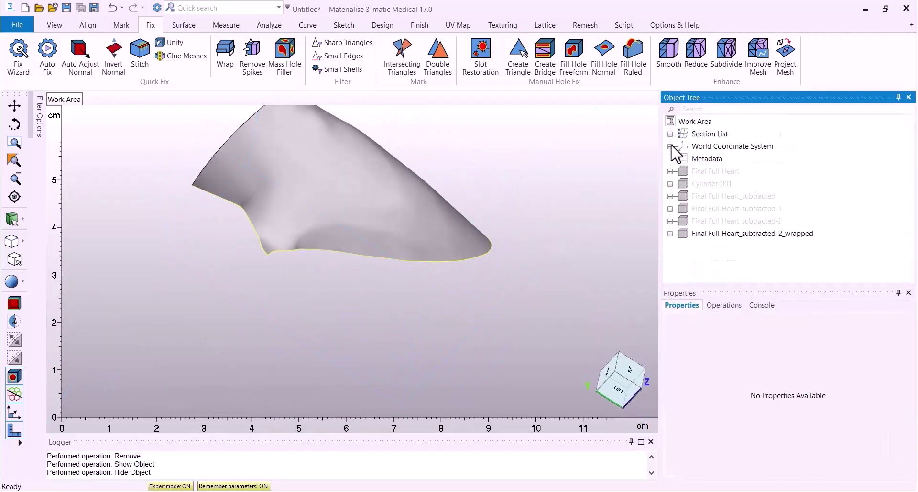
{"action": "right_click", "coordinate": [746, 209]}
{"action": "left_click", "coordinate": [813, 272]}
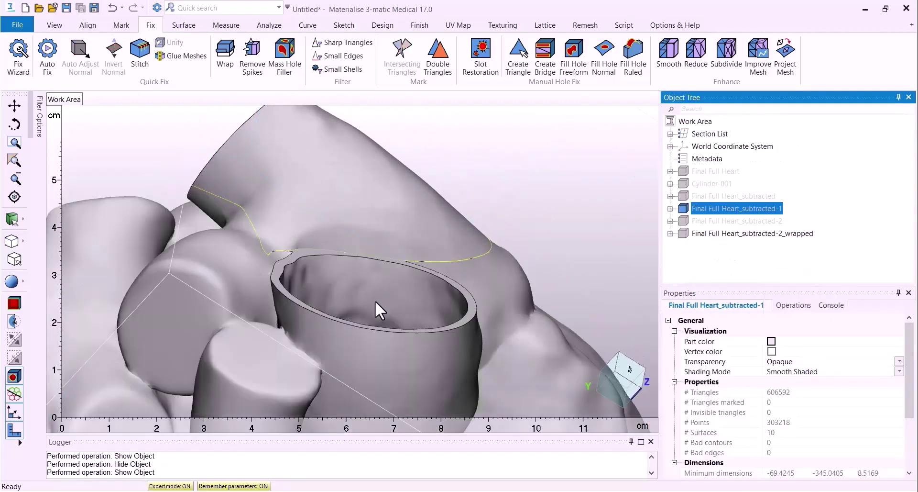
{"action": "right_click_drag", "start_coordinate": [375, 300], "coordinate": [582, 301]}
{"action": "right_click", "coordinate": [739, 232]}
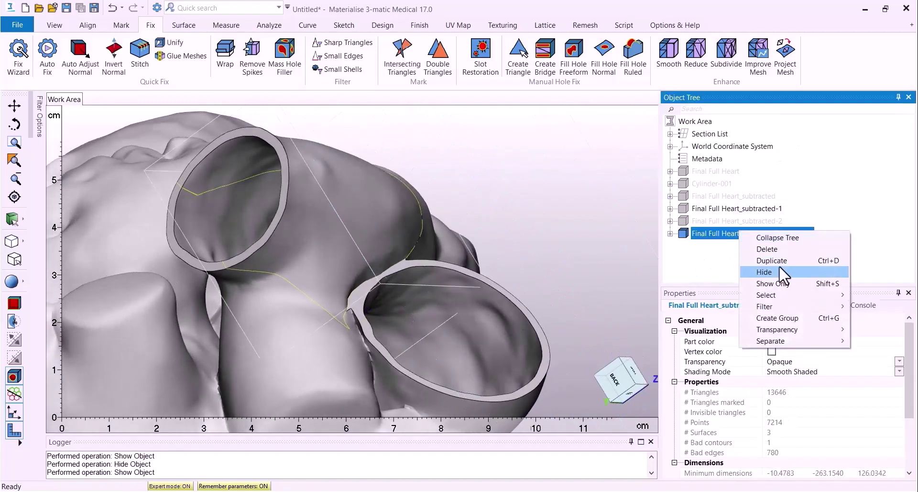
{"action": "left_click", "coordinate": [780, 271]}
Step: Delete the cut rim surface around the vessel openings of Final Full Heart_subtracted-1
{"action": "right_click_drag", "start_coordinate": [344, 201], "coordinate": [294, 230]}
{"action": "middle_click_drag", "start_coordinate": [293, 229], "coordinate": [280, 249]}
{"action": "scroll", "coordinate": [353, 204], "scroll_direction": "up", "scroll_amount": 4}
{"action": "left_click", "coordinate": [375, 194]}
{"action": "left_click", "coordinate": [414, 210]}
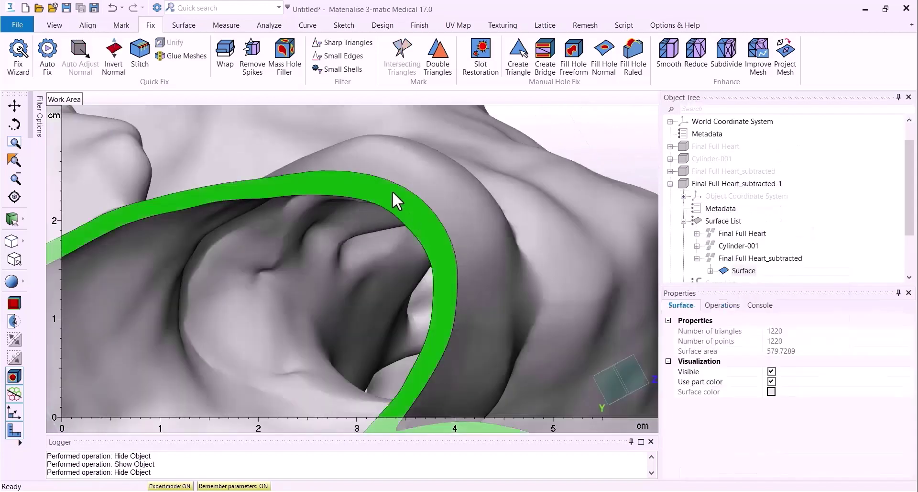
{"action": "scroll", "coordinate": [390, 267], "scroll_direction": "down", "scroll_amount": 5}
{"action": "right_click", "coordinate": [390, 292]}
{"action": "left_click", "coordinate": [433, 300]}
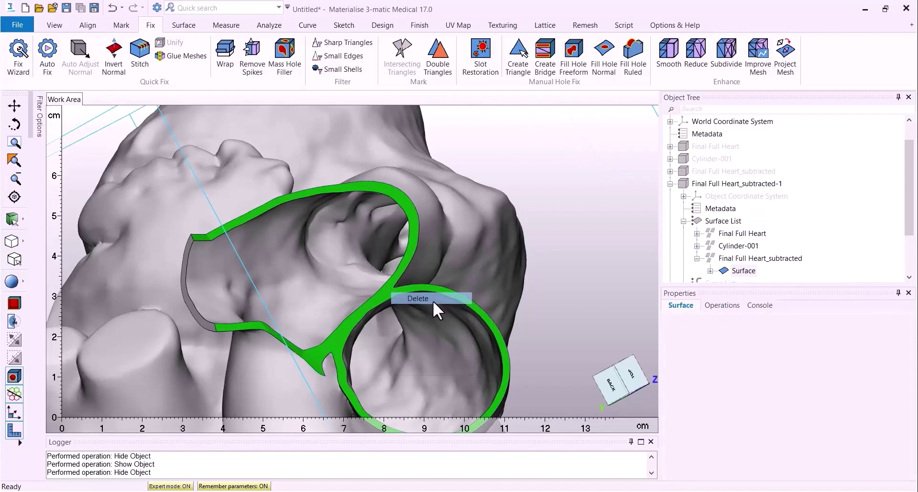
Step: Show Final Full Heart_subtracted-2_wrapped and merge it with Final Full Heart_subtracted-1 into one part
{"action": "left_click", "coordinate": [671, 183]}
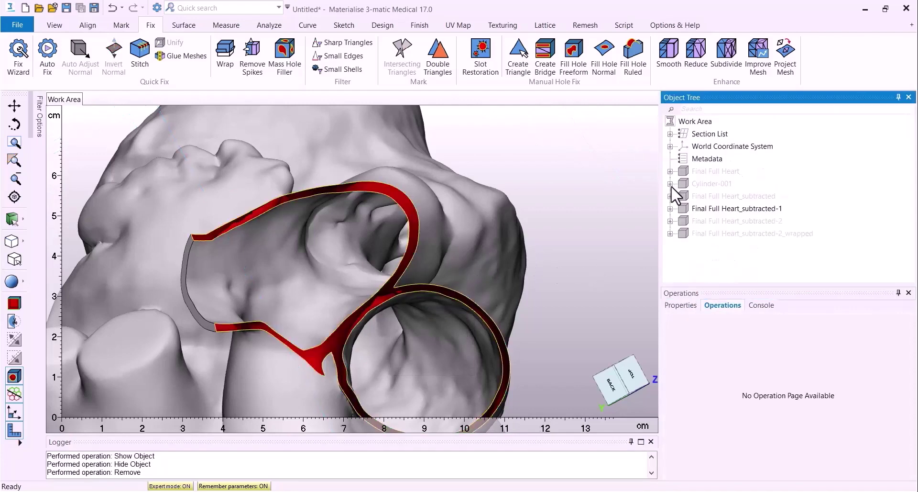
{"action": "left_click", "coordinate": [688, 233]}
{"action": "right_click_drag", "start_coordinate": [573, 269], "coordinate": [383, 286]}
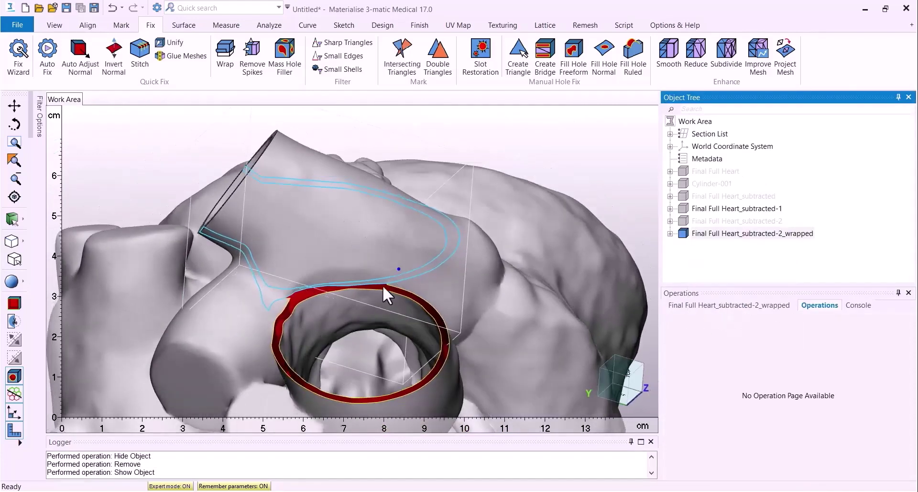
{"action": "left_click", "coordinate": [685, 209]}
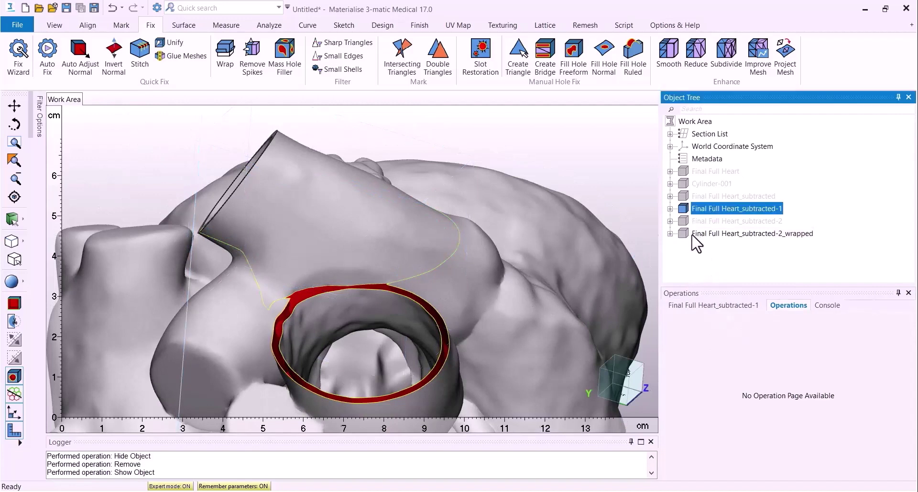
{"action": "left_click", "coordinate": [685, 233], "text": "ctrl"}
{"action": "right_click", "coordinate": [685, 234]}
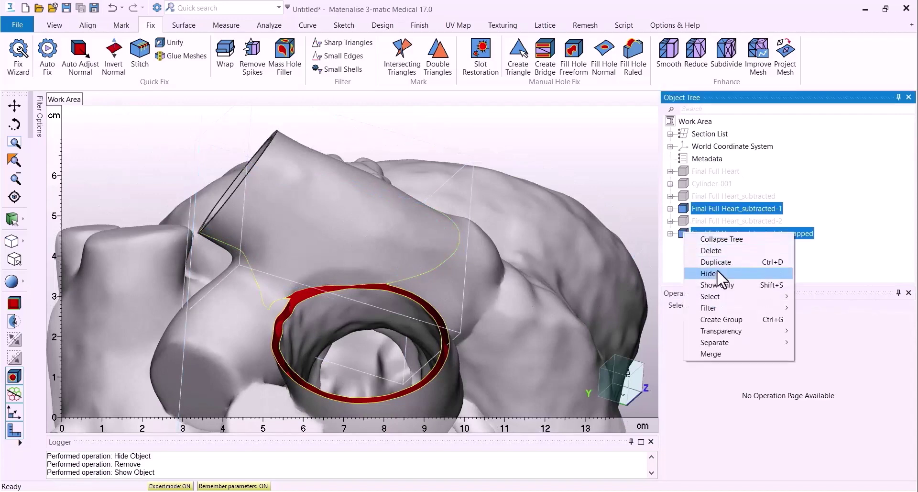
{"action": "left_click", "coordinate": [730, 352]}
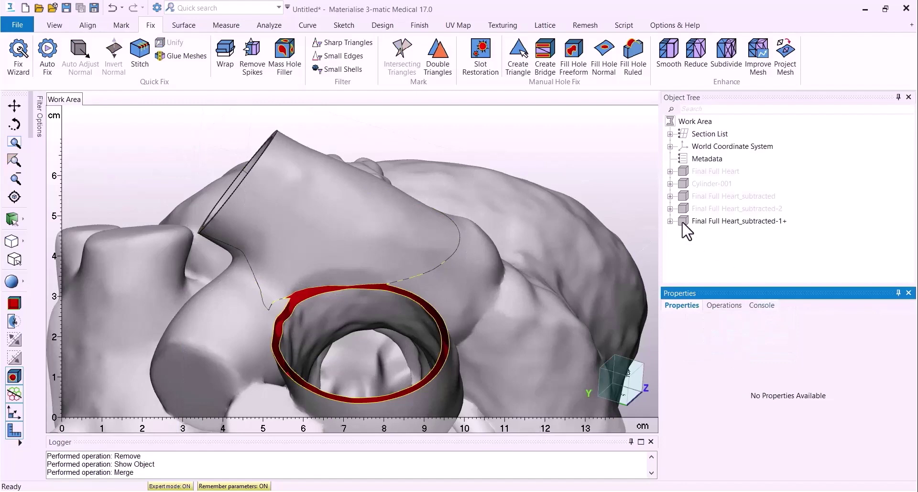
Step: Fill the open rim between the inner and outer vessel walls with Fill Hole Normal, treating the contours as one hole
{"action": "right_click_drag", "start_coordinate": [392, 211], "coordinate": [383, 287]}
{"action": "left_click", "coordinate": [604, 52]}
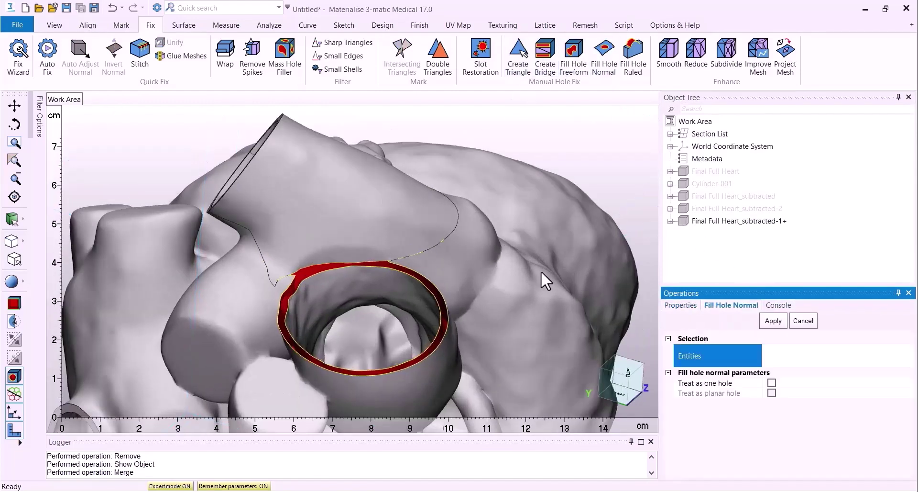
{"action": "left_click", "coordinate": [447, 319]}
{"action": "left_click", "coordinate": [455, 325]}
{"action": "left_click", "coordinate": [439, 320]}
{"action": "left_click", "coordinate": [449, 327]}
{"action": "left_click", "coordinate": [771, 396]}
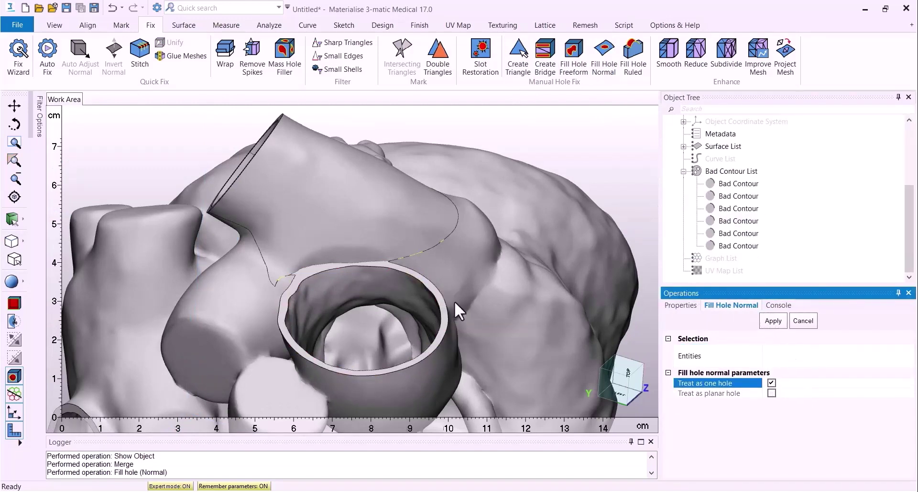
Step: Run the Fix Wizard's full diagnostics on Final Full Heart_subtracted-1+
{"action": "left_click", "coordinate": [684, 172]}
{"action": "left_click", "coordinate": [670, 184]}
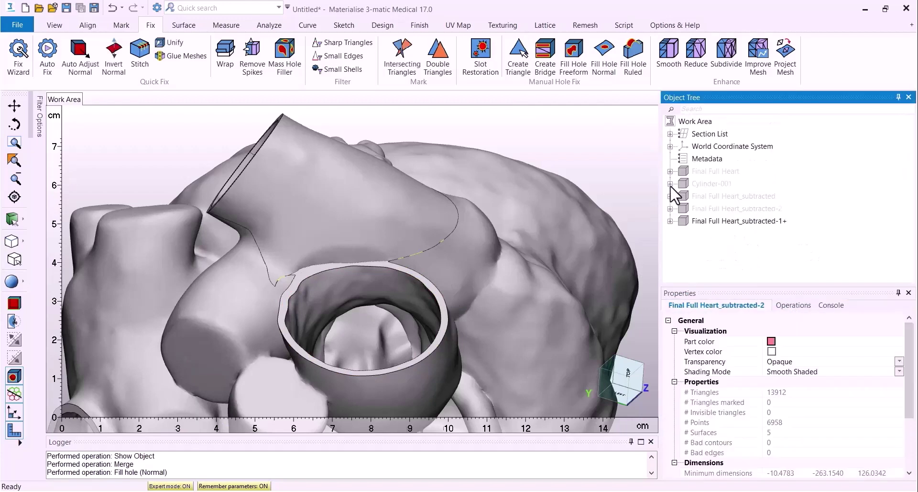
{"action": "left_click", "coordinate": [19, 57]}
{"action": "left_click", "coordinate": [190, 263]}
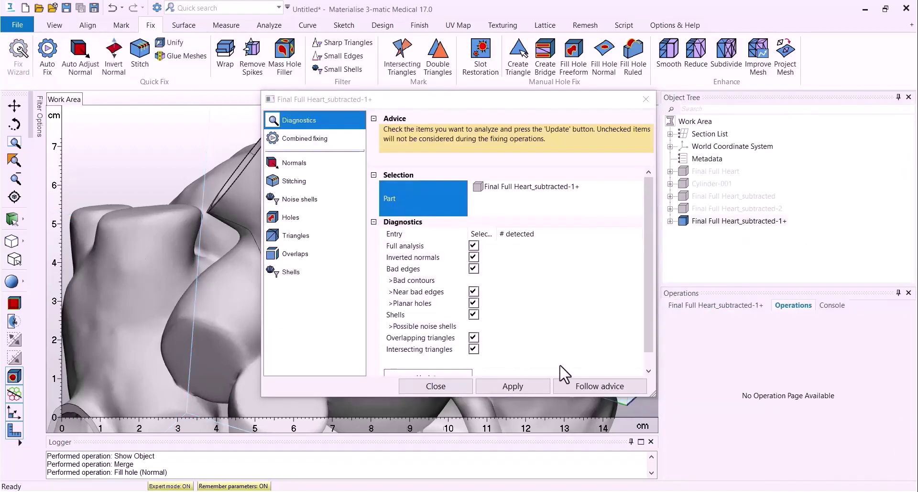
{"action": "left_click", "coordinate": [612, 386]}
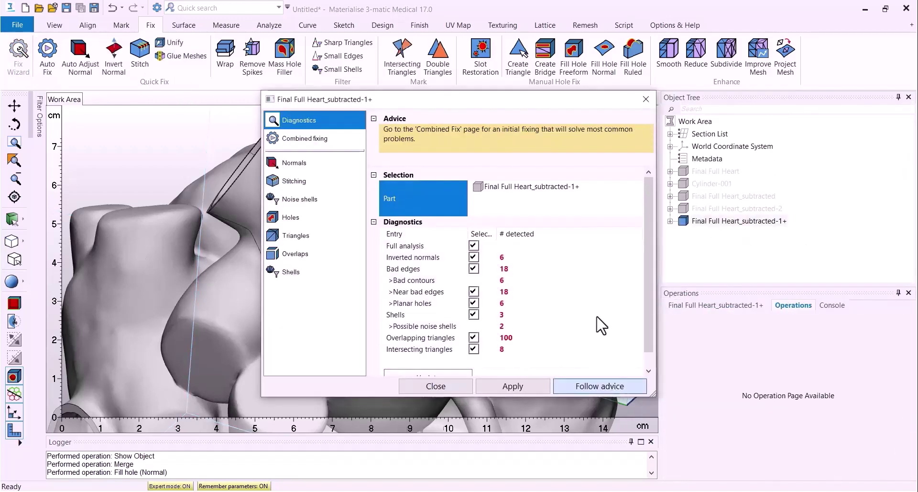
Step: Follow the Fix Wizard's advice through combined fixing, noise shell removal and unifying, and close the wizard
{"action": "left_click", "coordinate": [625, 381]}
{"action": "left_click", "coordinate": [625, 382]}
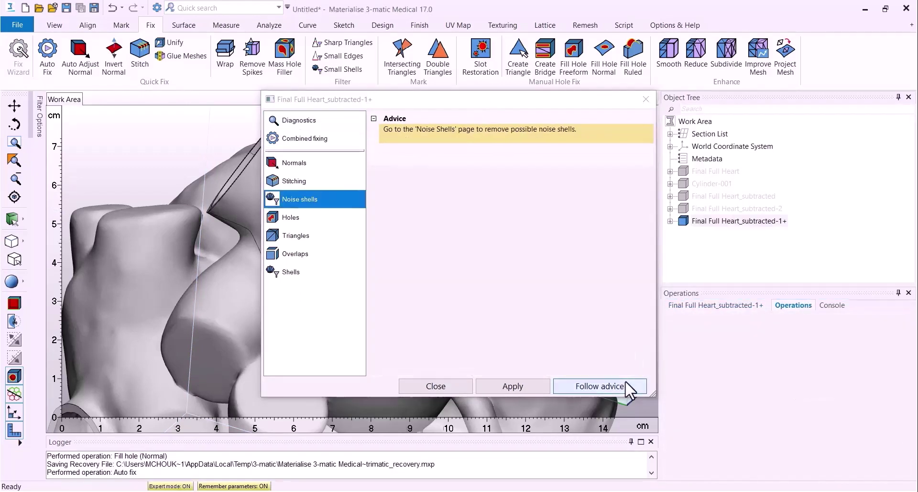
{"action": "left_click", "coordinate": [625, 380]}
{"action": "left_click", "coordinate": [625, 380]}
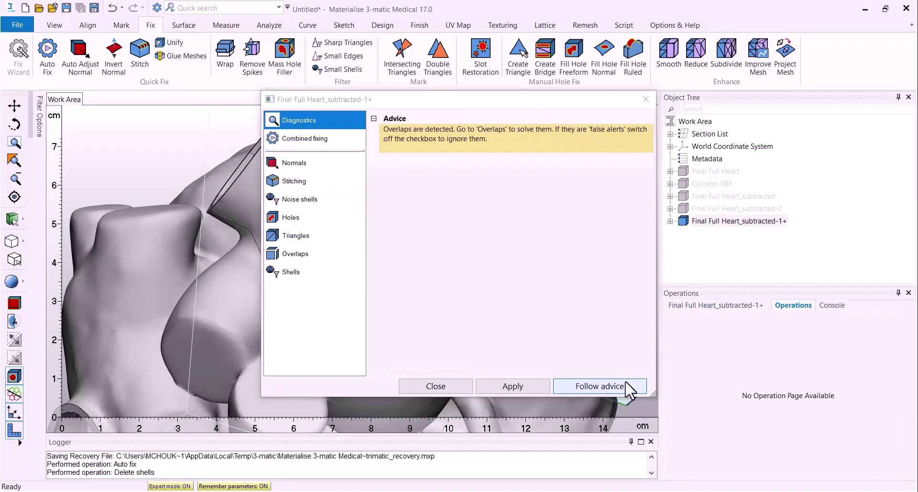
{"action": "left_click", "coordinate": [624, 380]}
{"action": "left_click", "coordinate": [625, 380]}
{"action": "left_click", "coordinate": [624, 381]}
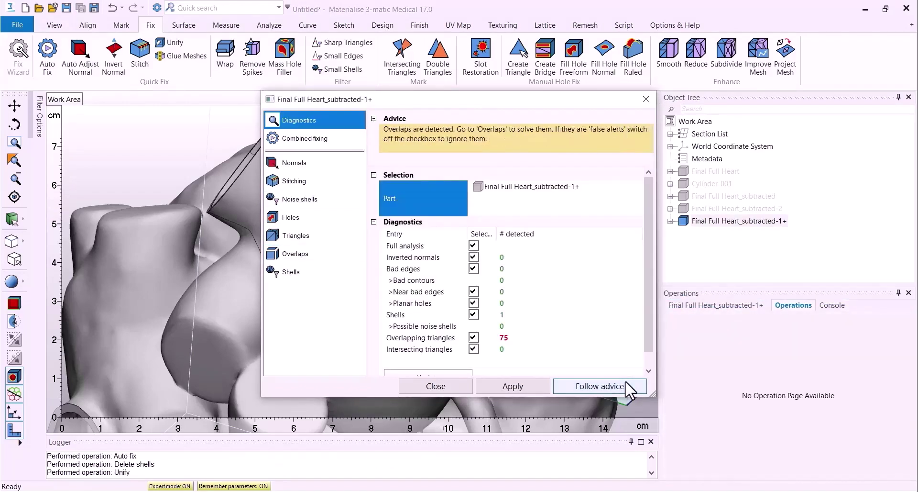
{"action": "left_click", "coordinate": [645, 99]}
{"action": "scroll", "coordinate": [554, 215], "scroll_direction": "down", "scroll_amount": 2}
{"action": "right_click_drag", "start_coordinate": [554, 215], "coordinate": [526, 239]}
{"action": "left_click", "coordinate": [734, 265]}
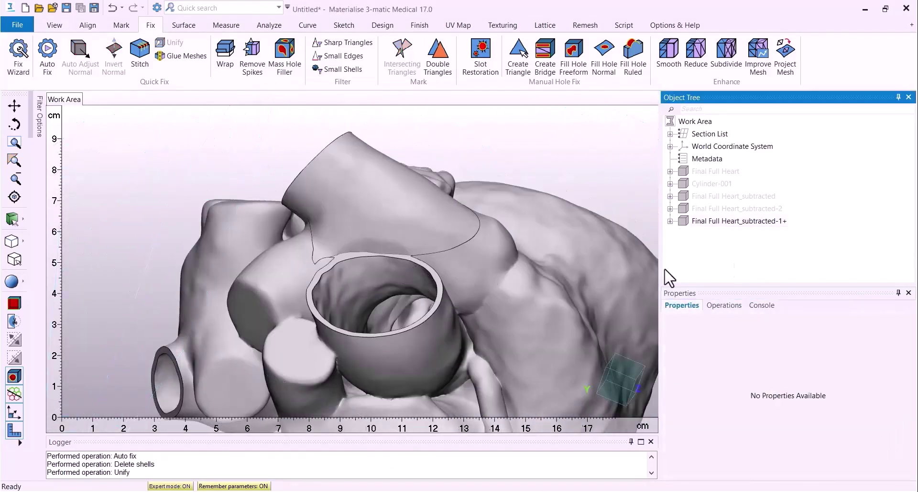
Step: Merge the rejoined vessel's outer surface with Surface-1-4 on Final Full Heart_subtracted-1+
{"action": "scroll", "coordinate": [553, 216], "scroll_direction": "down", "scroll_amount": 4}
{"action": "middle_click_drag", "start_coordinate": [554, 215], "coordinate": [488, 199]}
{"action": "right_click_drag", "start_coordinate": [488, 199], "coordinate": [430, 201]}
{"action": "scroll", "coordinate": [421, 201], "scroll_direction": "up", "scroll_amount": 4}
{"action": "left_click", "coordinate": [410, 239]}
{"action": "left_click", "coordinate": [547, 292]}
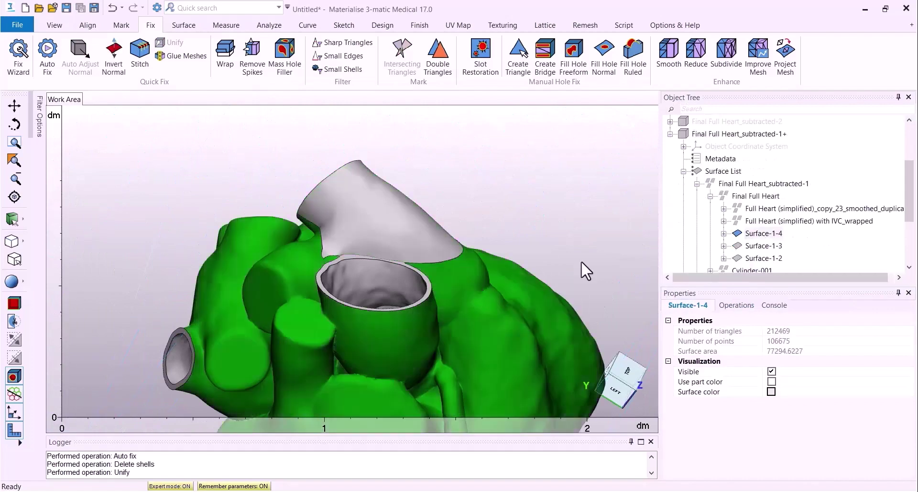
{"action": "scroll", "coordinate": [739, 242], "scroll_direction": "down", "scroll_amount": 3}
{"action": "left_click", "coordinate": [742, 233], "text": "ctrl"}
{"action": "right_click", "coordinate": [742, 233]}
{"action": "left_click", "coordinate": [818, 263]}
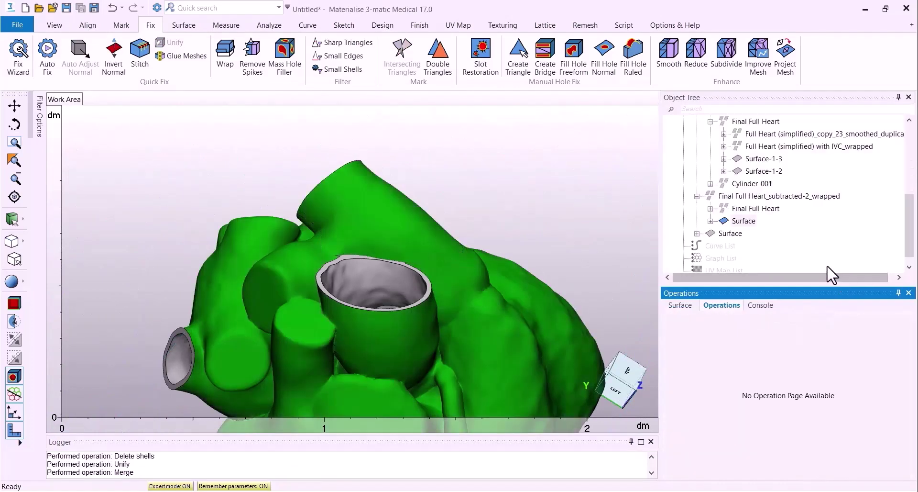
Step: Make Union result-001 transparent and delete the intermediate parts from Final Full Heart_subtracted-2 through Final Full Heart_subtracted-1+-2_wrapped_wrapped
{"action": "right_click_drag", "start_coordinate": [382, 268], "coordinate": [396, 217]}
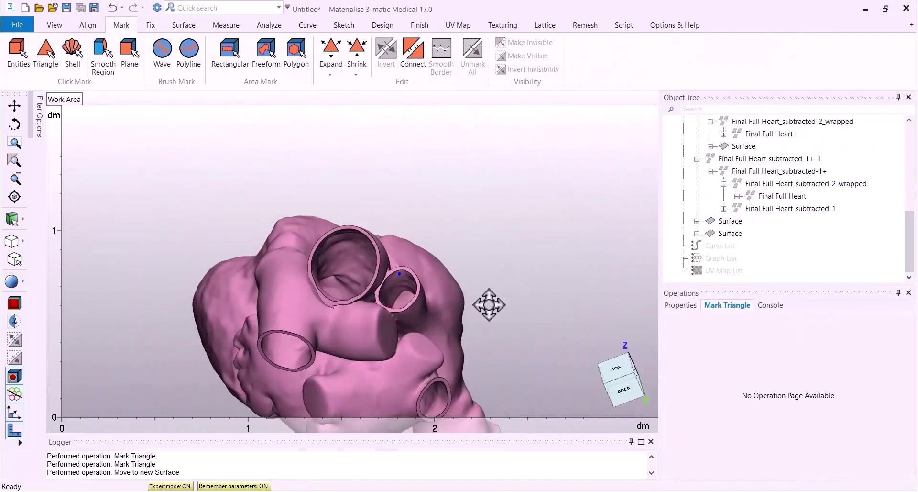
{"action": "right_click_drag", "start_coordinate": [488, 304], "coordinate": [551, 309]}
{"action": "scroll", "coordinate": [475, 275], "scroll_direction": "down", "scroll_amount": 3}
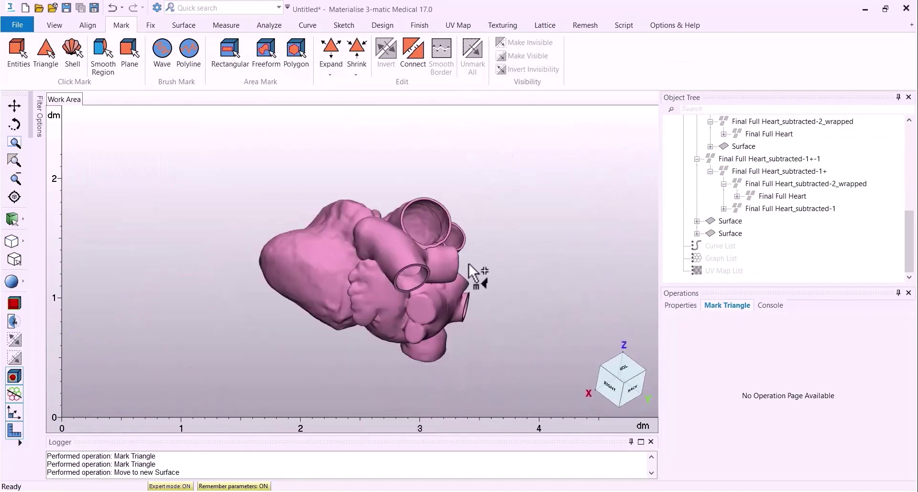
{"action": "scroll", "coordinate": [468, 264], "scroll_direction": "up", "scroll_amount": 4}
{"action": "middle_click_drag", "start_coordinate": [420, 316], "coordinate": [421, 315]}
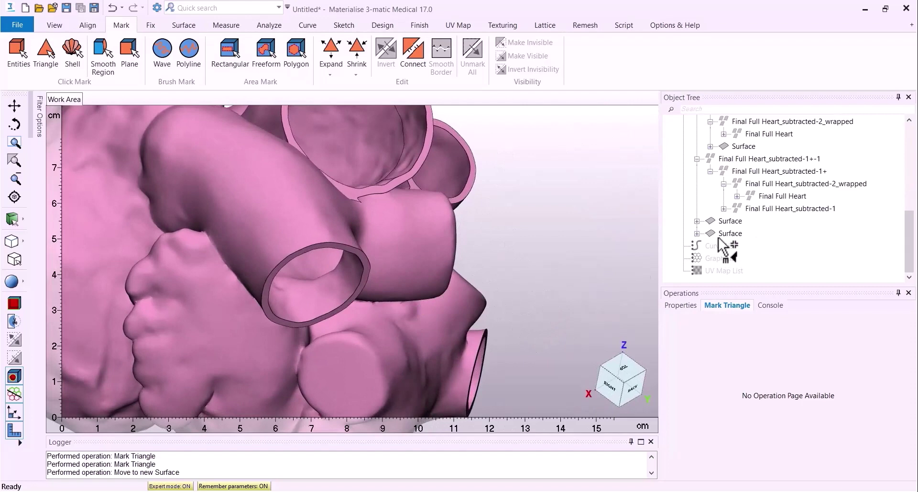
{"action": "scroll", "coordinate": [719, 240], "scroll_direction": "up", "scroll_amount": 4}
{"action": "left_click", "coordinate": [671, 195]}
{"action": "right_click", "coordinate": [719, 276]}
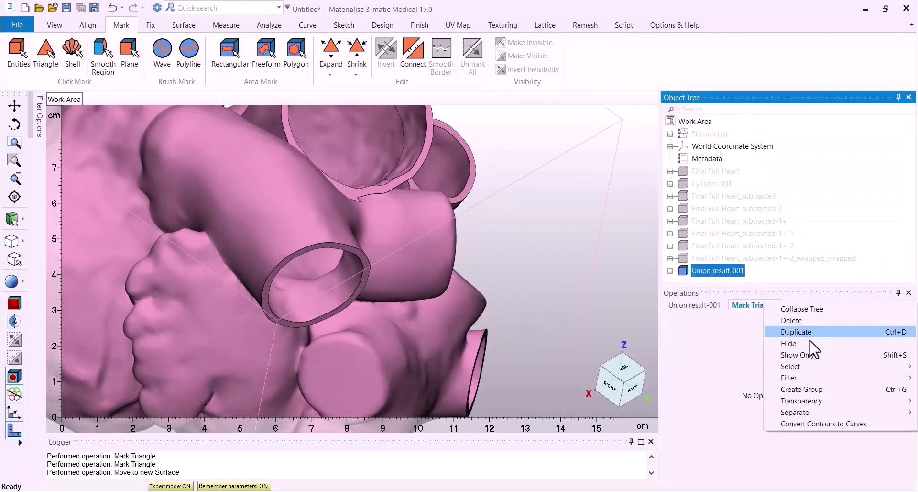
{"action": "mouse_move", "coordinate": [840, 411]}
{"action": "left_click", "coordinate": [747, 426]}
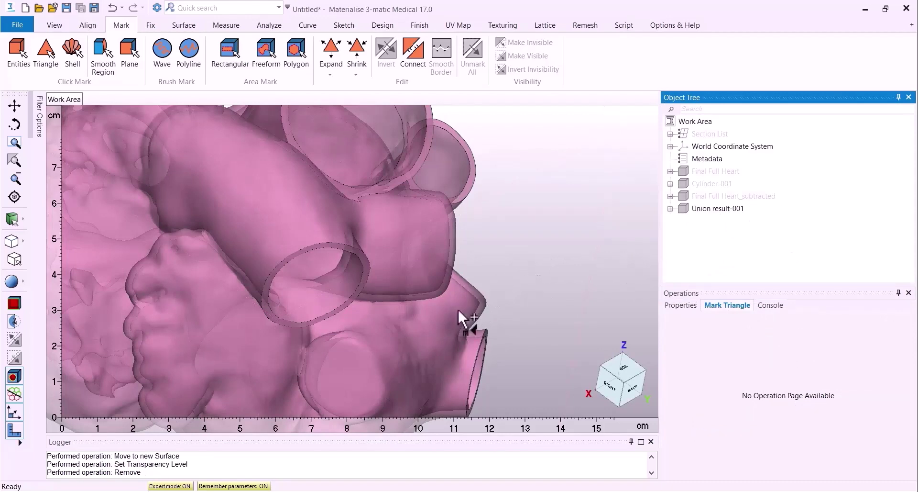
Step: Draw a closed five-point Trim outline on Union result-001 around the closed end of the vessel beside the open one
{"action": "mouse_move", "coordinate": [458, 311]}
{"action": "right_mouse_down"}
{"action": "mouse_move", "coordinate": [410, 311]}
{"action": "mouse_move", "coordinate": [458, 312]}
{"action": "right_mouse_up"}
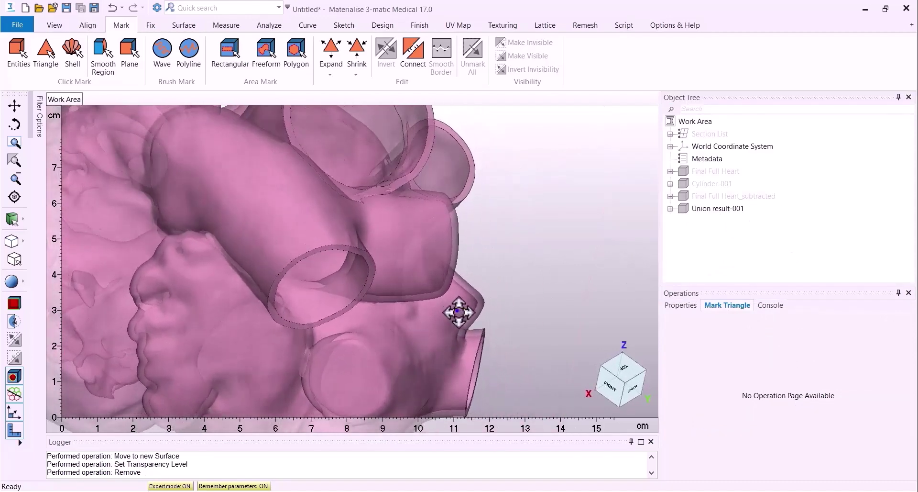
{"action": "left_click", "coordinate": [419, 25]}
{"action": "left_click", "coordinate": [101, 55]}
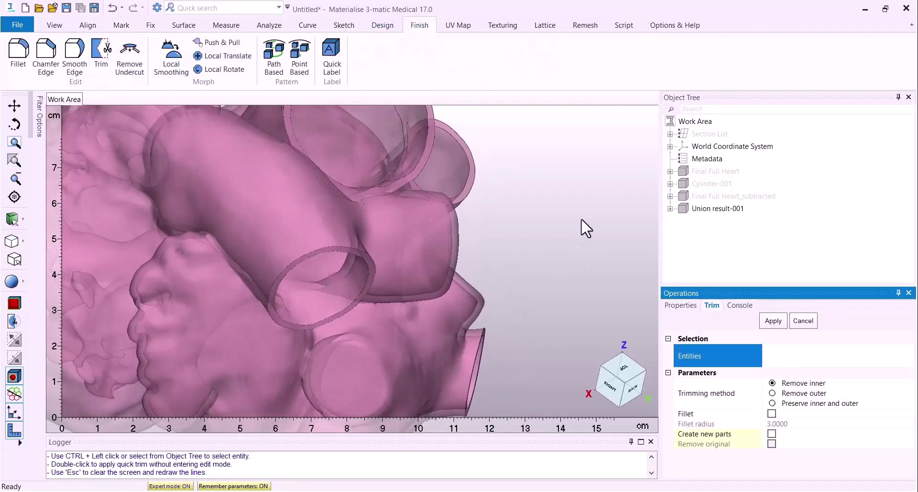
{"action": "scroll", "coordinate": [582, 220], "scroll_direction": "down", "scroll_amount": 2}
{"action": "left_click", "coordinate": [696, 211]}
{"action": "scroll", "coordinate": [469, 227], "scroll_direction": "up", "scroll_amount": 3}
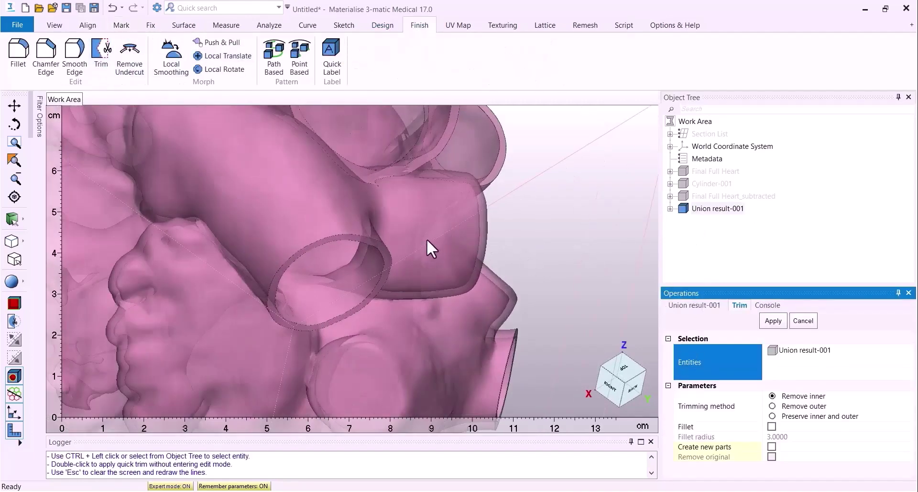
{"action": "left_click", "coordinate": [426, 238]}
{"action": "left_click", "coordinate": [522, 319]}
{"action": "left_click", "coordinate": [571, 259]}
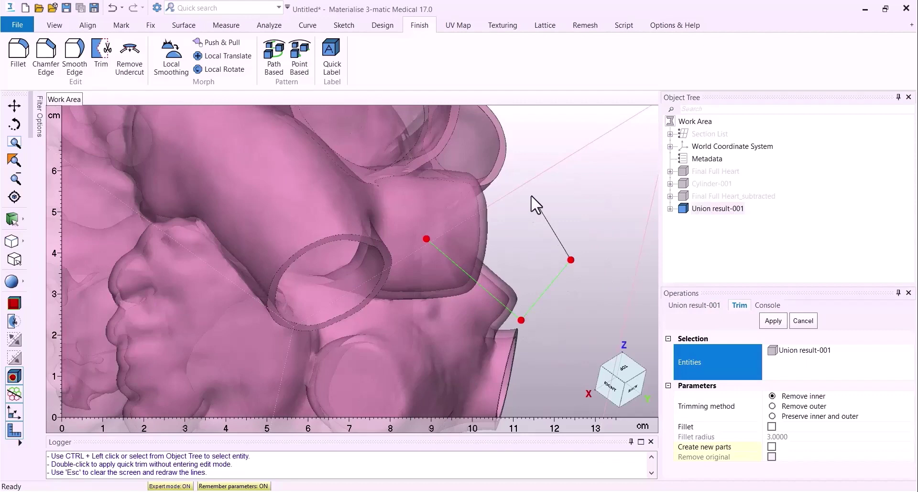
{"action": "left_click", "coordinate": [532, 195]}
{"action": "left_click", "coordinate": [441, 228]}
{"action": "left_click", "coordinate": [426, 237]}
Step: Trim Union result-001 with Preserve inner and outer, creating new parts and keeping the original
{"action": "left_click", "coordinate": [820, 416]}
{"action": "left_click", "coordinate": [772, 446]}
{"action": "left_click", "coordinate": [772, 456]}
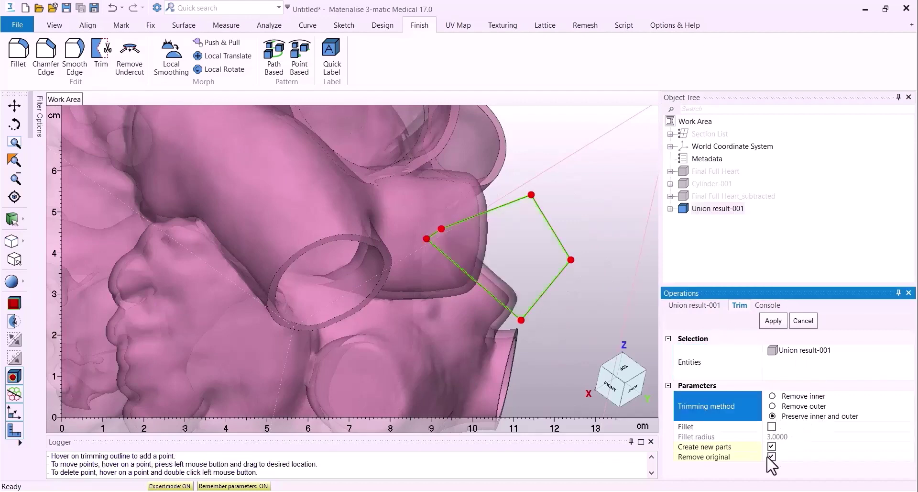
{"action": "left_click", "coordinate": [773, 457]}
{"action": "left_click", "coordinate": [729, 367]}
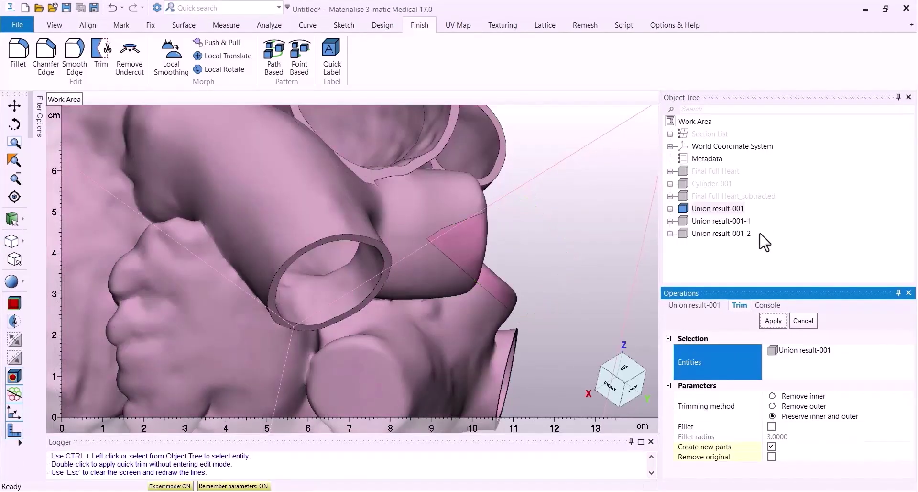
Step: Show only Union result-001-2 and delete its separate round shell using Mark Shell
{"action": "right_click", "coordinate": [724, 234]}
{"action": "left_click", "coordinate": [779, 287]}
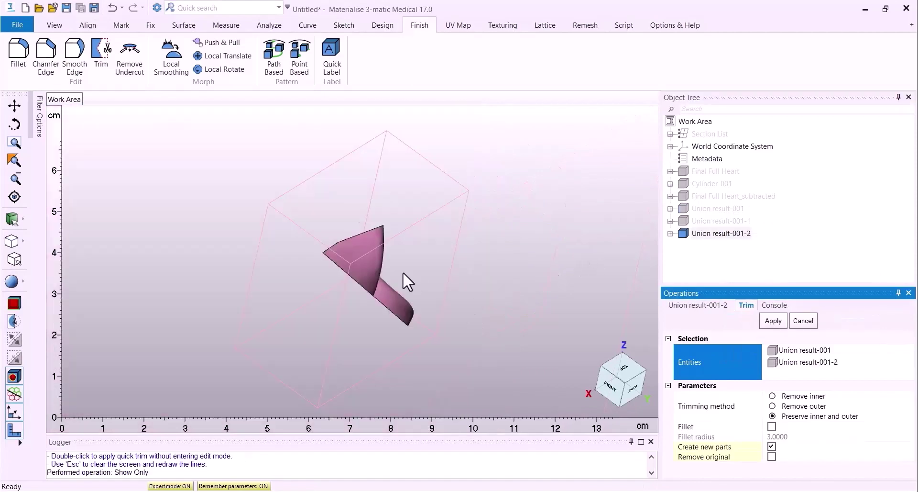
{"action": "mouse_move", "coordinate": [364, 276]}
{"action": "right_mouse_down"}
{"action": "mouse_move", "coordinate": [301, 304]}
{"action": "mouse_move", "coordinate": [358, 281]}
{"action": "right_mouse_up"}
{"action": "left_click", "coordinate": [127, 26]}
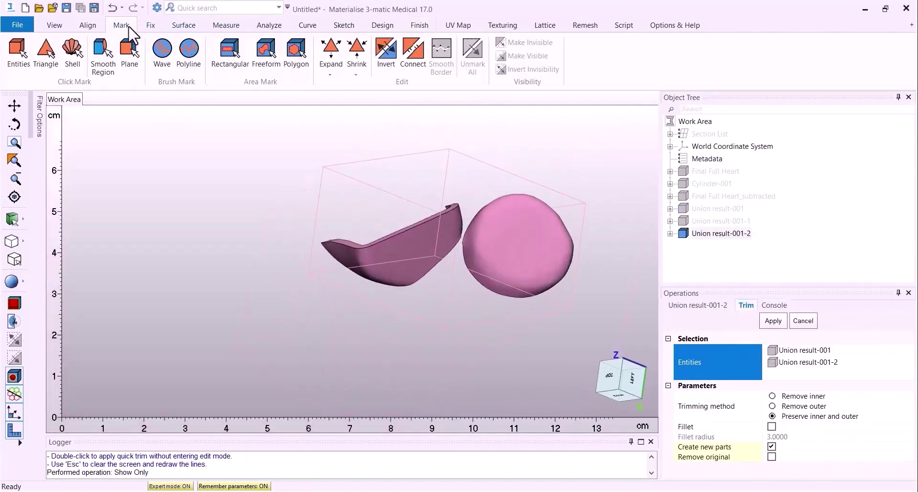
{"action": "left_click", "coordinate": [73, 51]}
{"action": "left_click", "coordinate": [520, 246]}
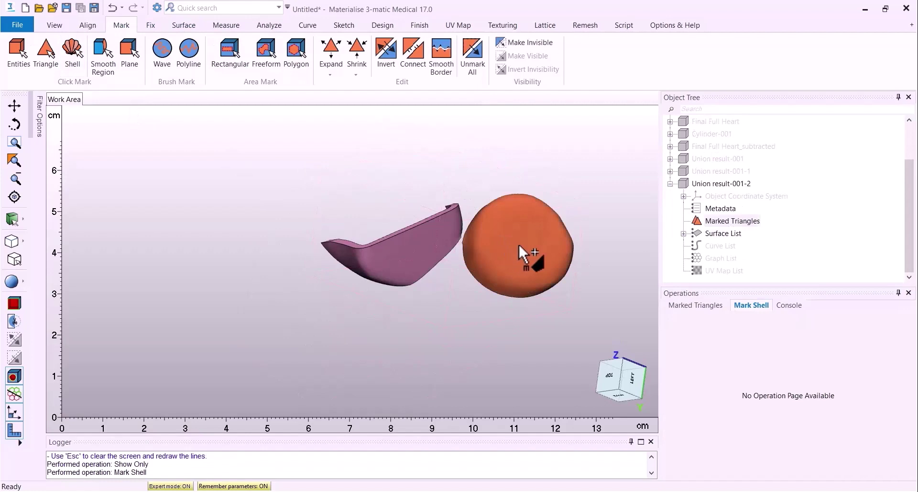
{"action": "key", "text": "Delete"}
{"action": "left_click", "coordinate": [670, 197]}
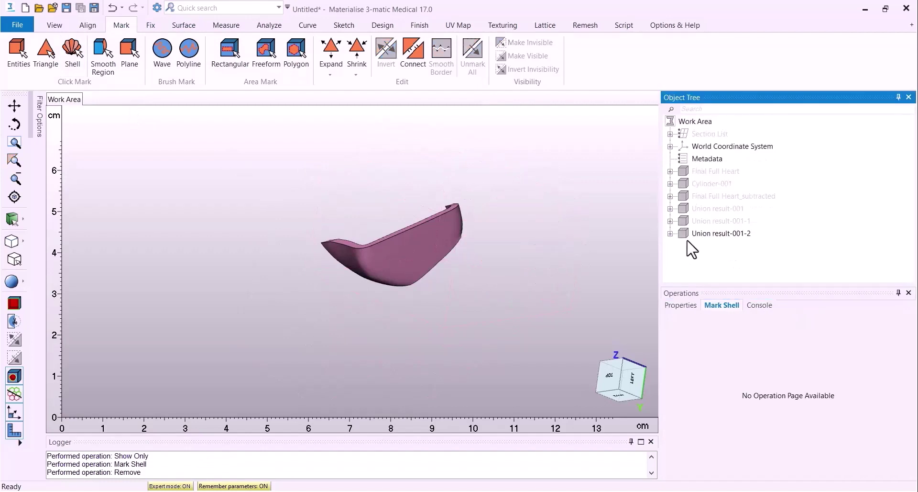
Step: Delete the side surface forming the cut rim of Union result-001-2
{"action": "right_click_drag", "start_coordinate": [485, 233], "coordinate": [596, 232]}
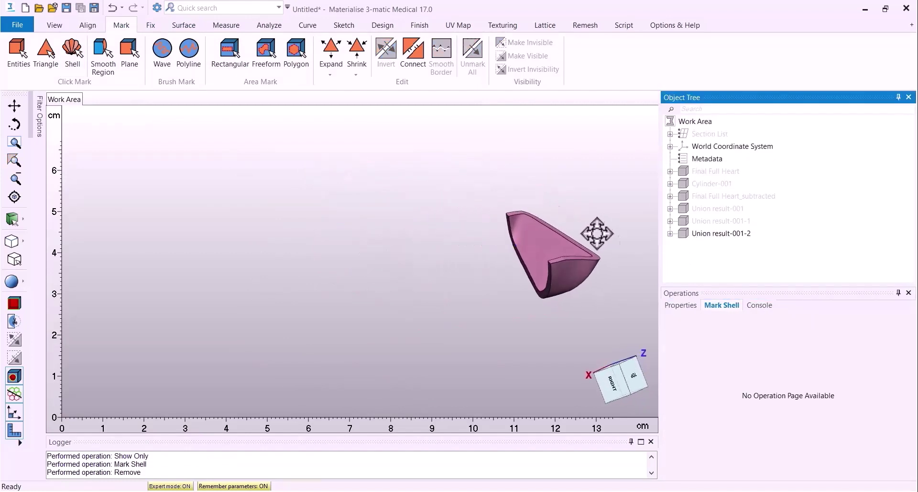
{"action": "key", "text": "Escape"}
{"action": "scroll", "coordinate": [597, 257], "scroll_direction": "up", "scroll_amount": 4}
{"action": "left_click", "coordinate": [589, 256]}
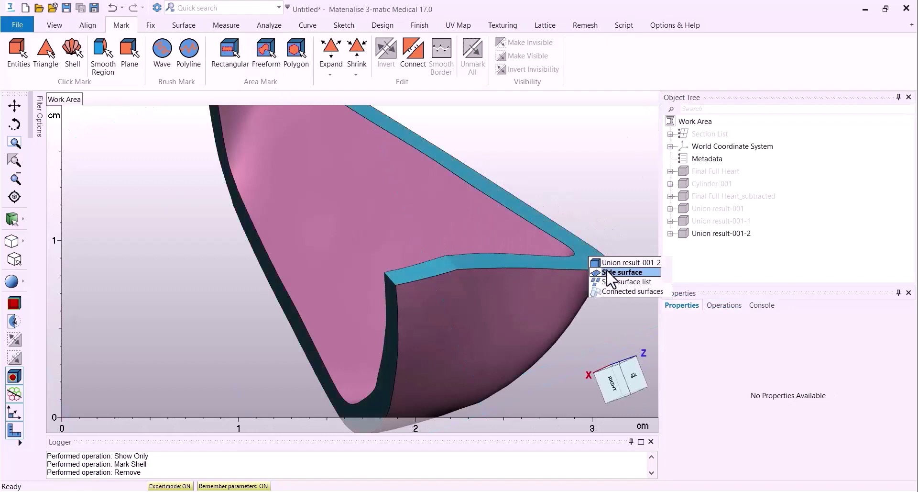
{"action": "left_click", "coordinate": [610, 273]}
{"action": "scroll", "coordinate": [610, 273], "scroll_direction": "down", "scroll_amount": 1}
{"action": "right_click_drag", "start_coordinate": [478, 301], "coordinate": [419, 307]}
{"action": "middle_click_drag", "start_coordinate": [420, 307], "coordinate": [389, 302]}
{"action": "right_click_drag", "start_coordinate": [388, 302], "coordinate": [359, 339]}
{"action": "scroll", "coordinate": [383, 327], "scroll_direction": "down", "scroll_amount": 3}
{"action": "right_click", "coordinate": [436, 212]}
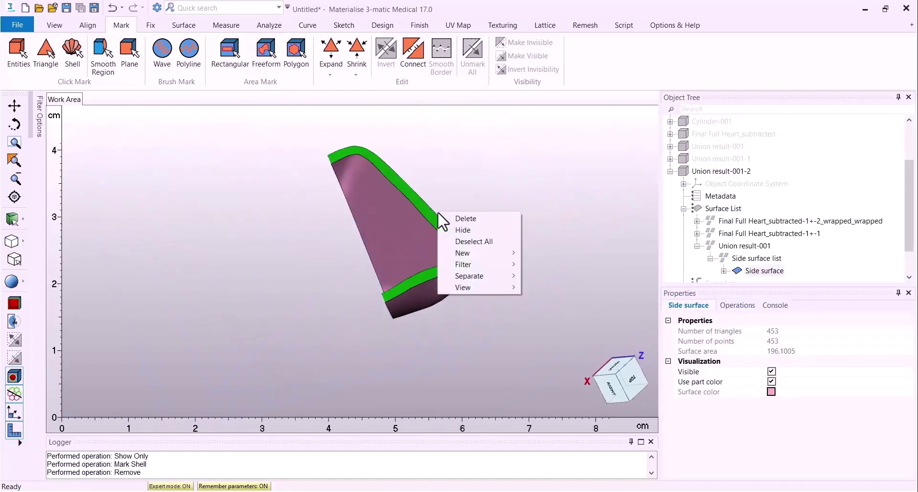
{"action": "left_click", "coordinate": [478, 218]}
Step: Show only Union result-001-1
{"action": "left_click", "coordinate": [671, 171]}
{"action": "right_click", "coordinate": [713, 221]}
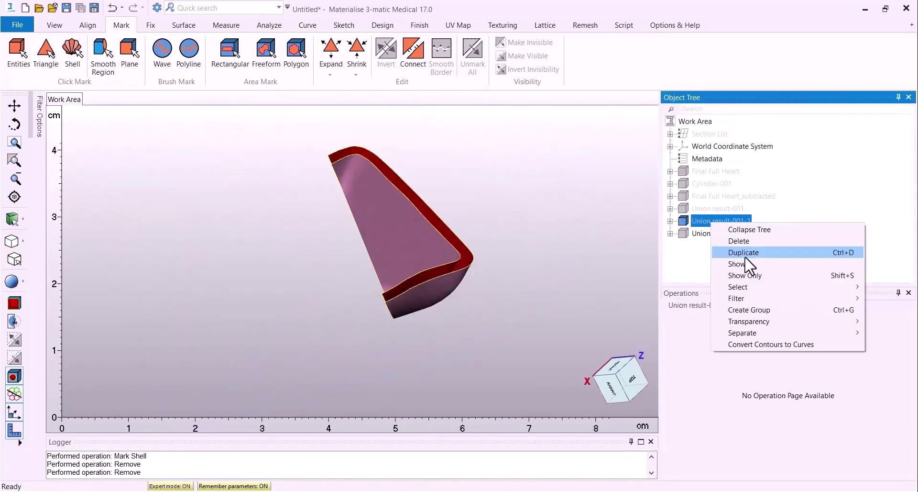
{"action": "left_click", "coordinate": [764, 274]}
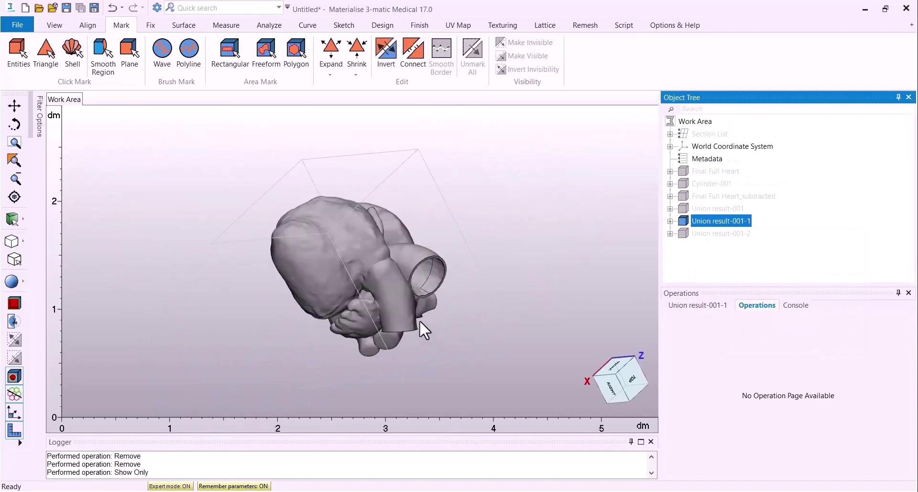
Step: Split the side surface shared by the two neighbouring vessel cut rims of Union result-001-1 into separate surfaces
{"action": "right_click_drag", "start_coordinate": [420, 320], "coordinate": [263, 167]}
{"action": "scroll", "coordinate": [415, 262], "scroll_direction": "up", "scroll_amount": 5}
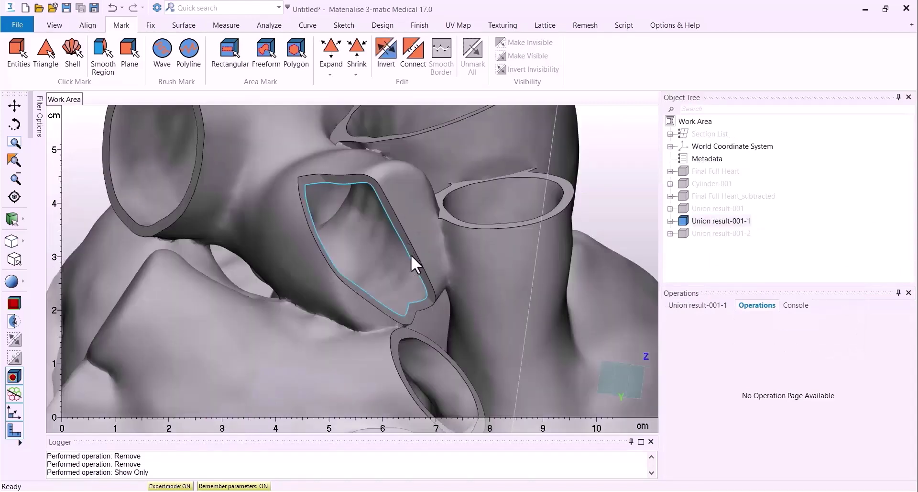
{"action": "scroll", "coordinate": [411, 254], "scroll_direction": "up", "scroll_amount": 5}
{"action": "left_click", "coordinate": [404, 228]}
{"action": "left_click", "coordinate": [429, 243]}
{"action": "scroll", "coordinate": [438, 259], "scroll_direction": "down", "scroll_amount": 5}
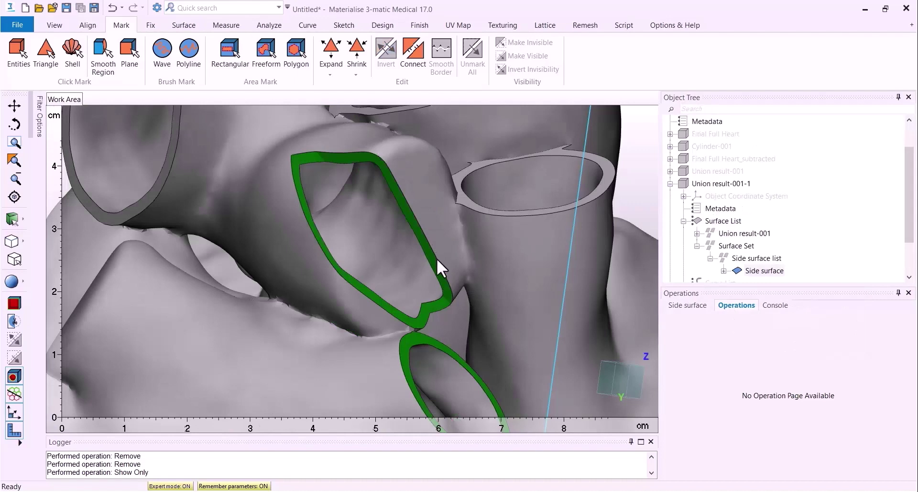
{"action": "left_click", "coordinate": [191, 28]}
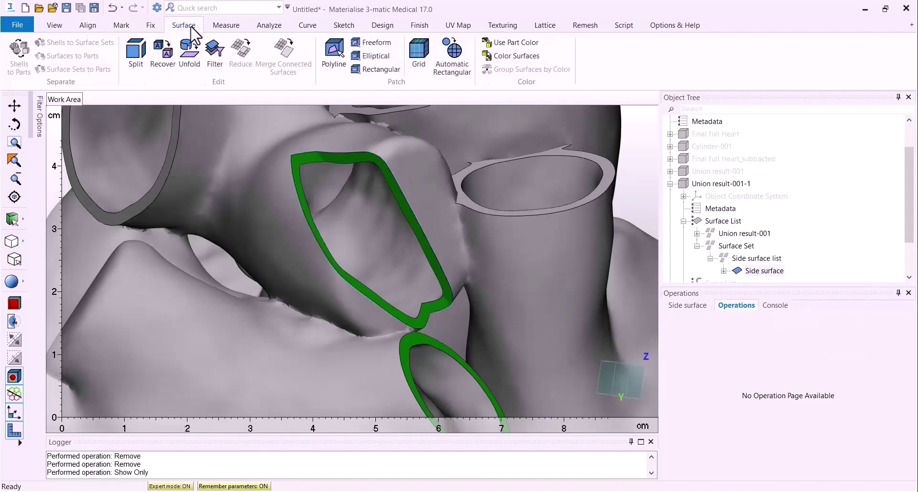
{"action": "left_click", "coordinate": [134, 67]}
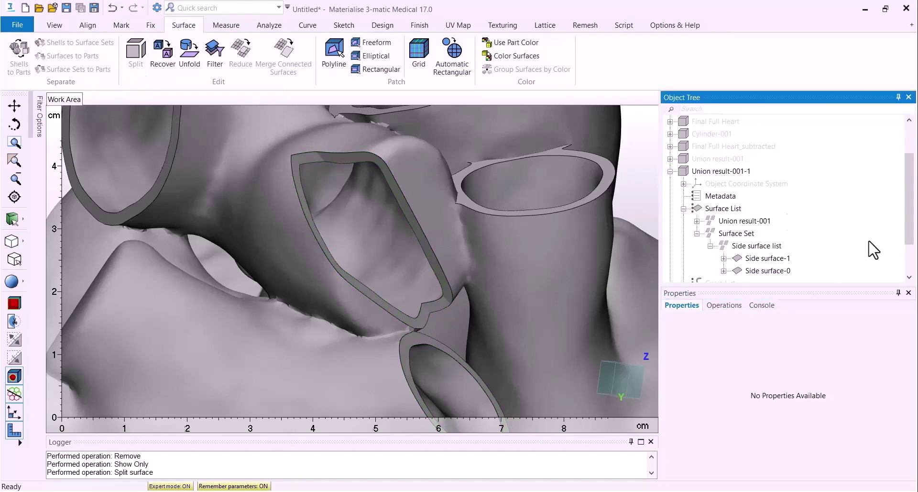
Step: Delete Side surface-1, the rim around the trimmed opening of Union result-001-1
{"action": "left_click", "coordinate": [670, 171]}
{"action": "left_click", "coordinate": [439, 270]}
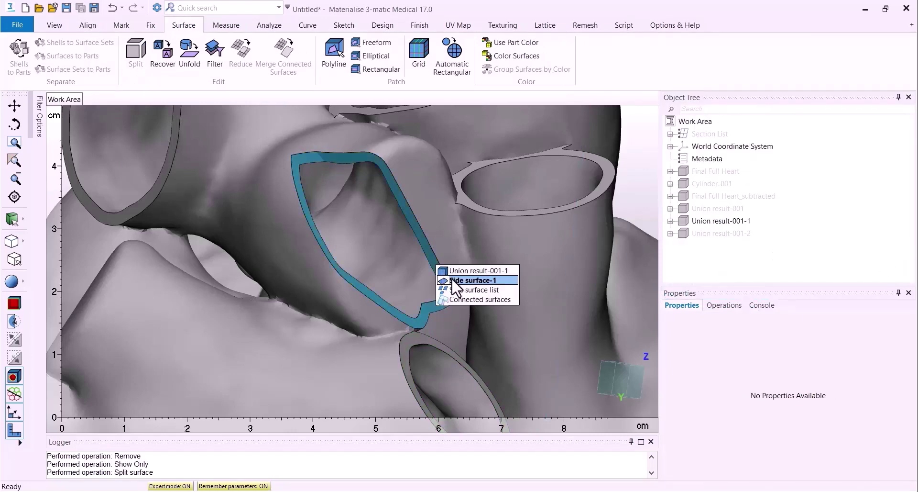
{"action": "left_click", "coordinate": [451, 281]}
{"action": "right_click", "coordinate": [430, 254]}
{"action": "left_click", "coordinate": [476, 261]}
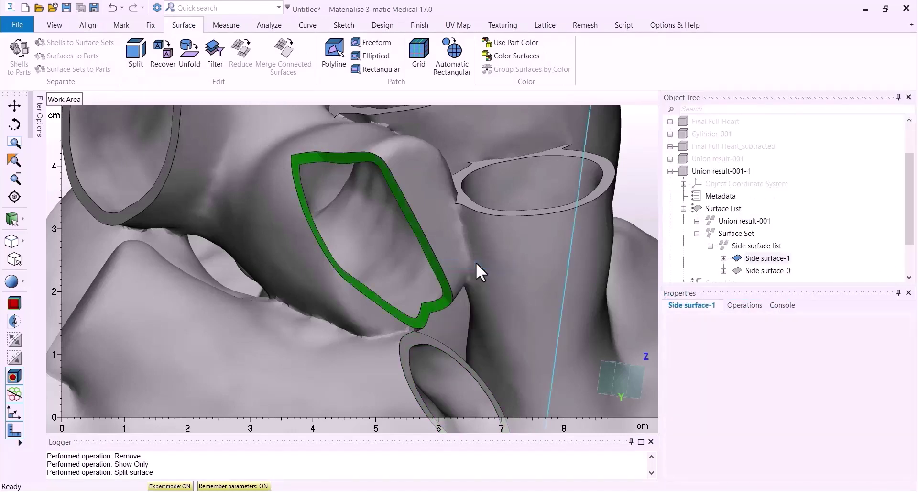
Step: Show Union result-001-2 together with Union result-001-1
{"action": "left_click", "coordinate": [670, 174]}
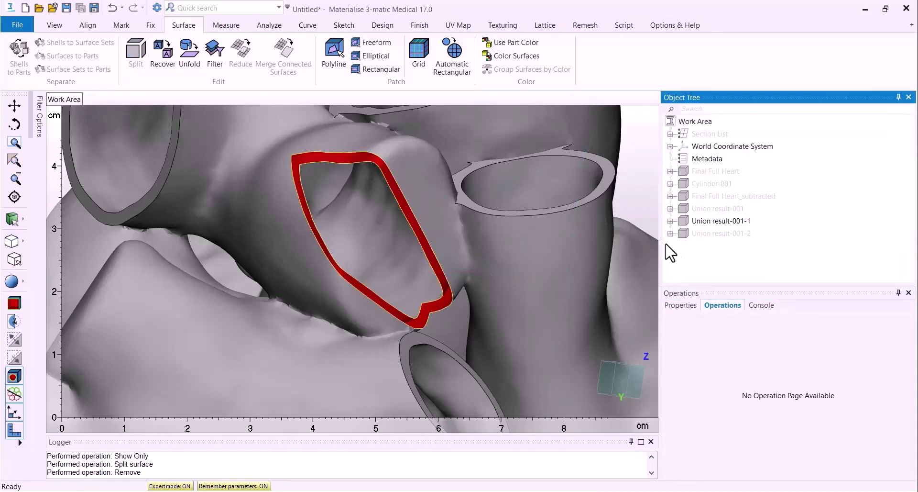
{"action": "right_click", "coordinate": [688, 233]}
{"action": "left_click", "coordinate": [725, 284]}
{"action": "mouse_move", "coordinate": [478, 287]}
{"action": "right_mouse_down"}
{"action": "mouse_move", "coordinate": [492, 231]}
{"action": "mouse_move", "coordinate": [452, 304]}
{"action": "mouse_move", "coordinate": [469, 275]}
{"action": "right_mouse_up"}
Step: Combine Union result-001-1 and Union result-001-2 with a Boolean Union, creating a new part and keeping the originals
{"action": "left_click", "coordinate": [685, 222]}
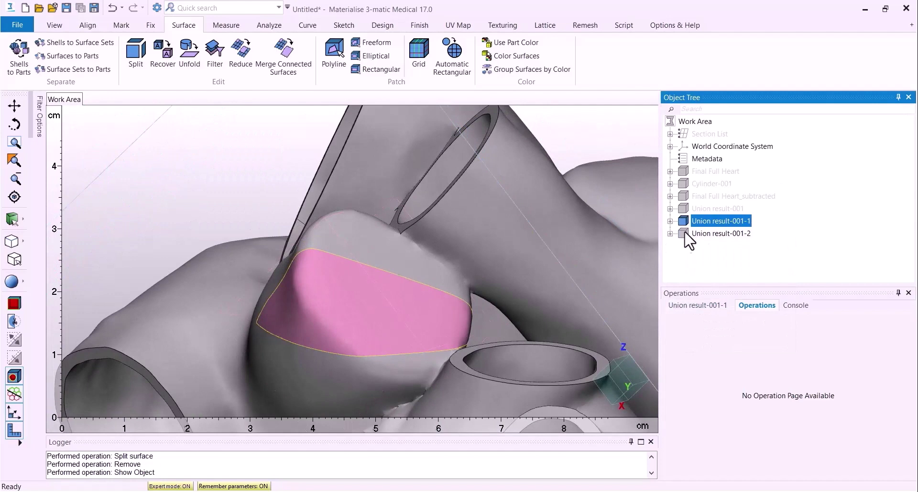
{"action": "left_click", "coordinate": [684, 234], "text": "ctrl"}
{"action": "left_click", "coordinate": [383, 24]}
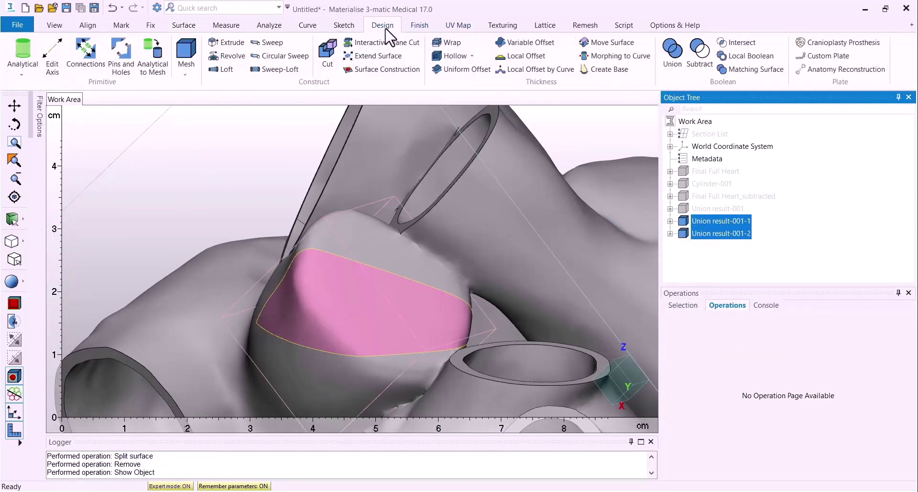
{"action": "left_click", "coordinate": [672, 50]}
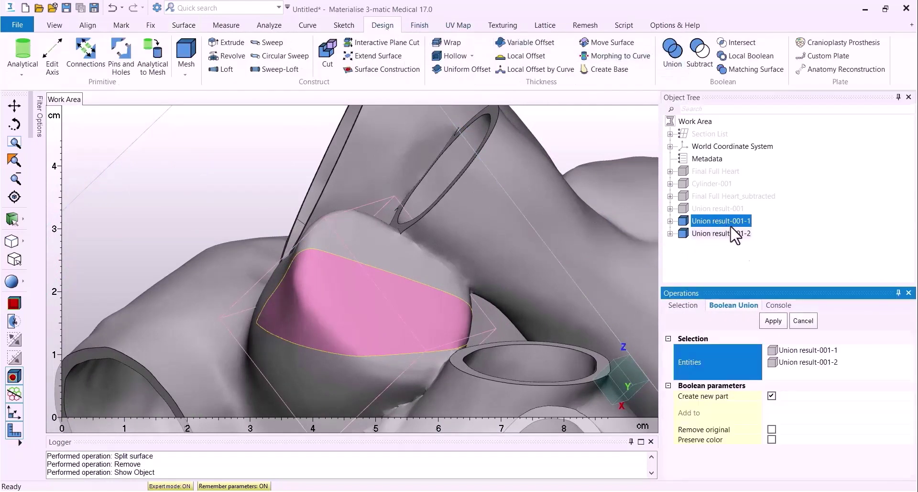
{"action": "left_click", "coordinate": [775, 321]}
Step: Show only Union result-002 and close the Boolean Union operation
{"action": "left_click", "coordinate": [454, 278]}
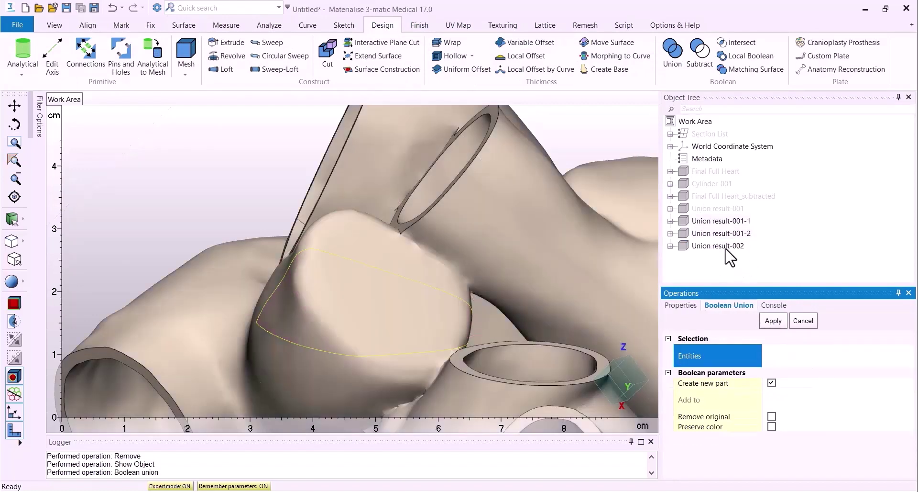
{"action": "right_click", "coordinate": [730, 257]}
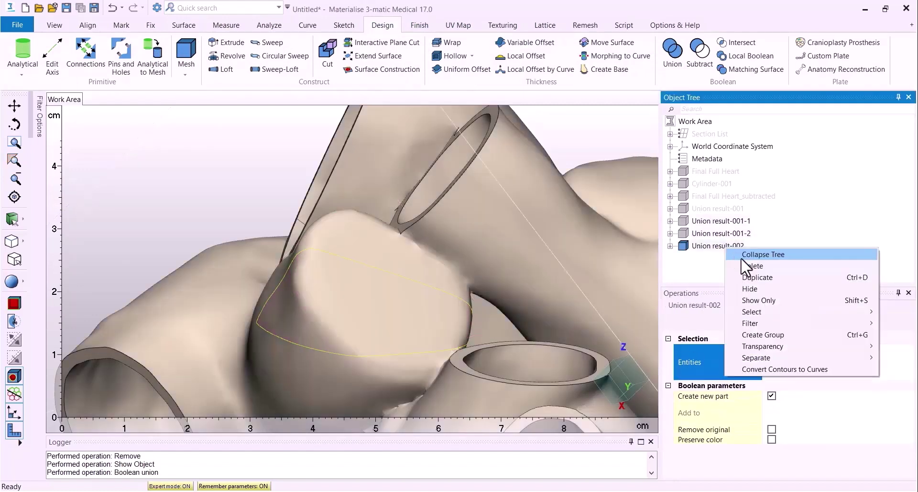
{"action": "left_click", "coordinate": [784, 301]}
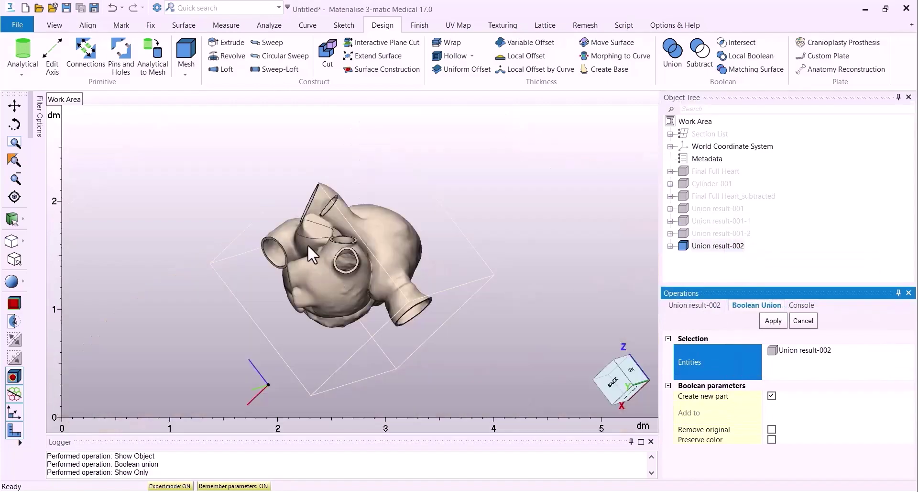
{"action": "scroll", "coordinate": [322, 234], "scroll_direction": "up", "scroll_amount": 10}
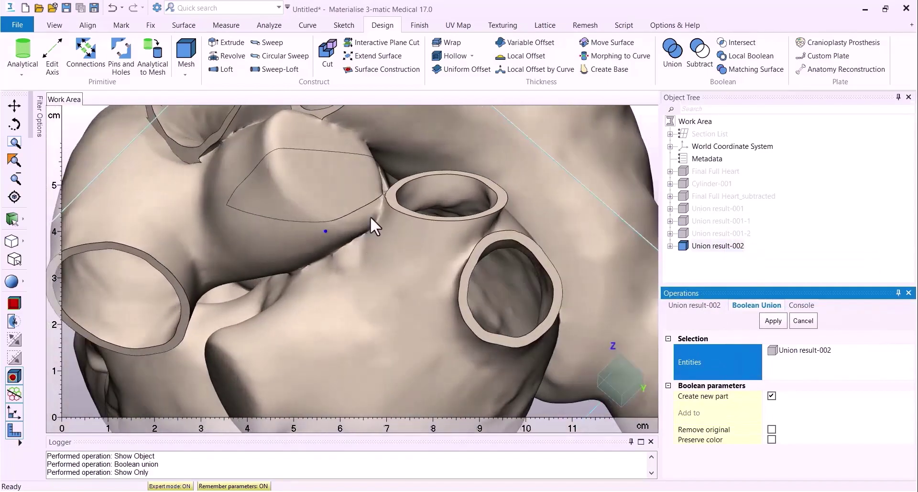
{"action": "scroll", "coordinate": [368, 239], "scroll_direction": "down", "scroll_amount": 2}
{"action": "left_click", "coordinate": [803, 320]}
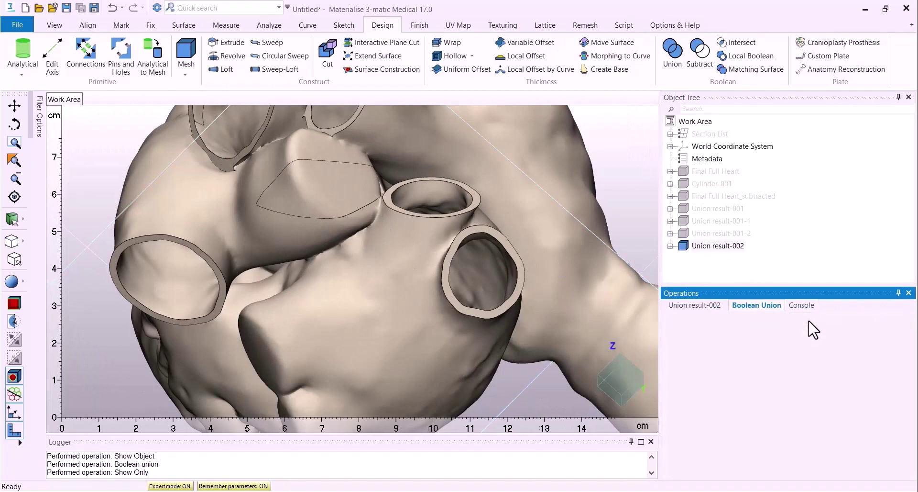
Step: Merge the outer patch surface at the rejoined vessel end of Union result-002 with the surrounding outer heart surface
{"action": "left_click", "coordinate": [360, 253]}
{"action": "left_click", "coordinate": [388, 269]}
{"action": "left_click", "coordinate": [344, 186]}
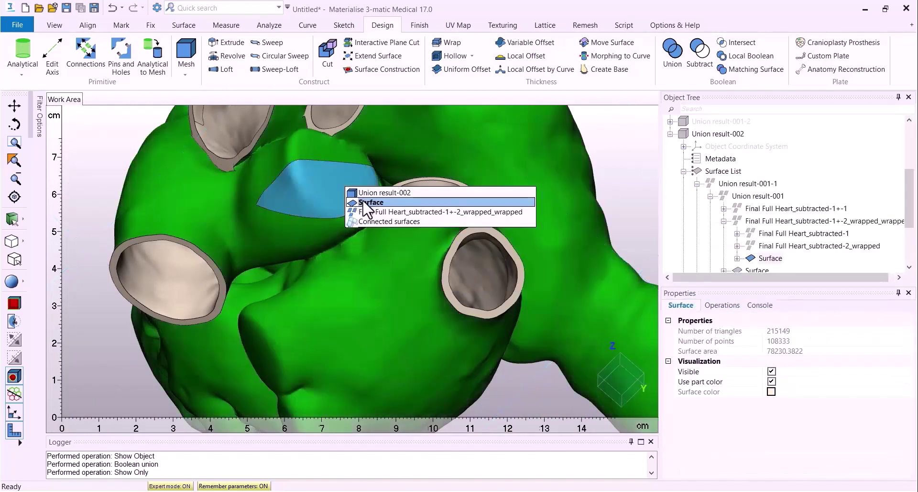
{"action": "left_click", "coordinate": [362, 202]}
{"action": "left_click", "coordinate": [769, 183], "text": "ctrl"}
{"action": "right_click", "coordinate": [770, 186]}
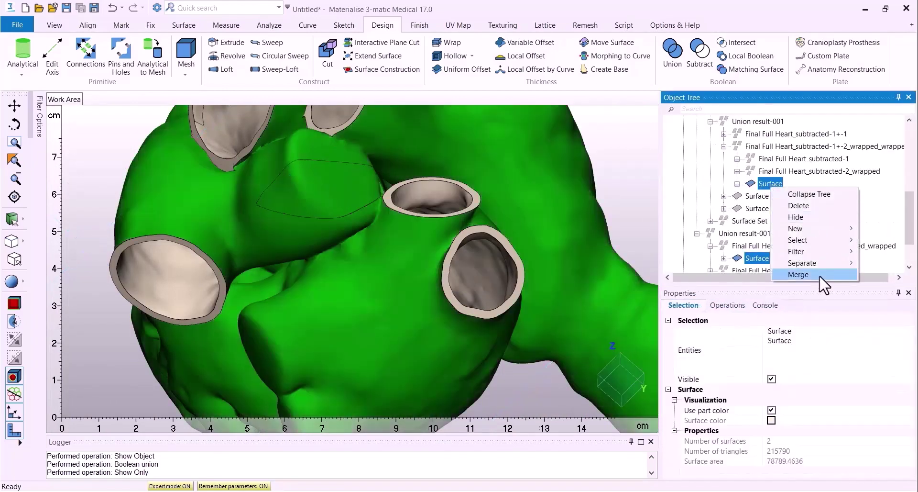
{"action": "left_click", "coordinate": [801, 277]}
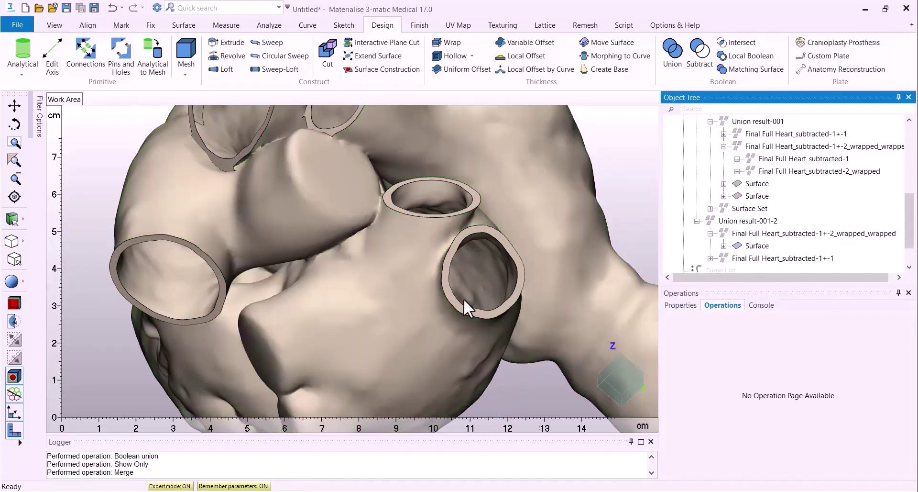
{"action": "right_click_drag", "start_coordinate": [399, 267], "coordinate": [445, 262]}
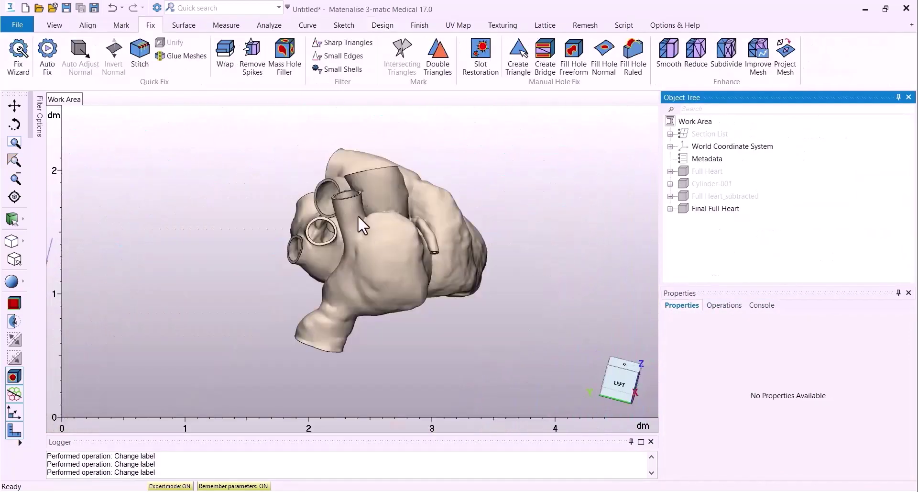
{"action": "scroll", "coordinate": [358, 217], "scroll_direction": "up", "scroll_amount": 4}
{"action": "right_click_drag", "start_coordinate": [351, 217], "coordinate": [387, 244]}
{"action": "right_click_drag", "start_coordinate": [509, 328], "coordinate": [301, 275]}
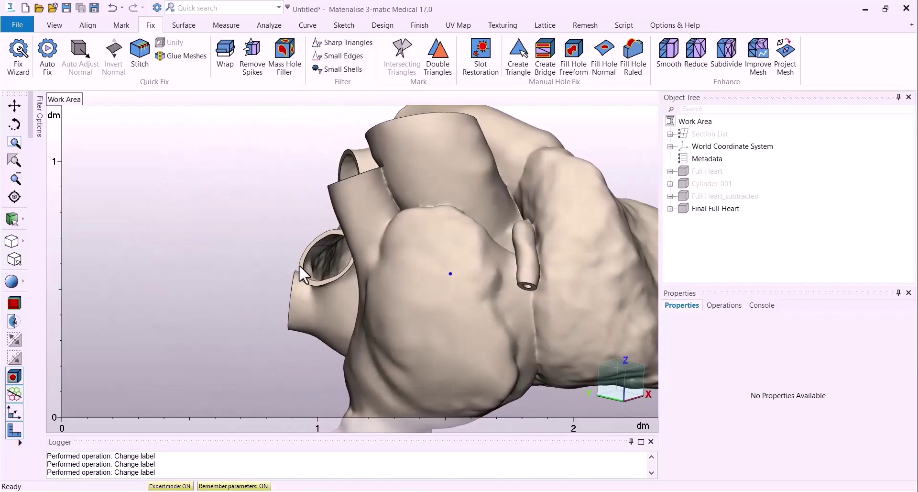
{"action": "scroll", "coordinate": [325, 220], "scroll_direction": "down", "scroll_amount": 5}
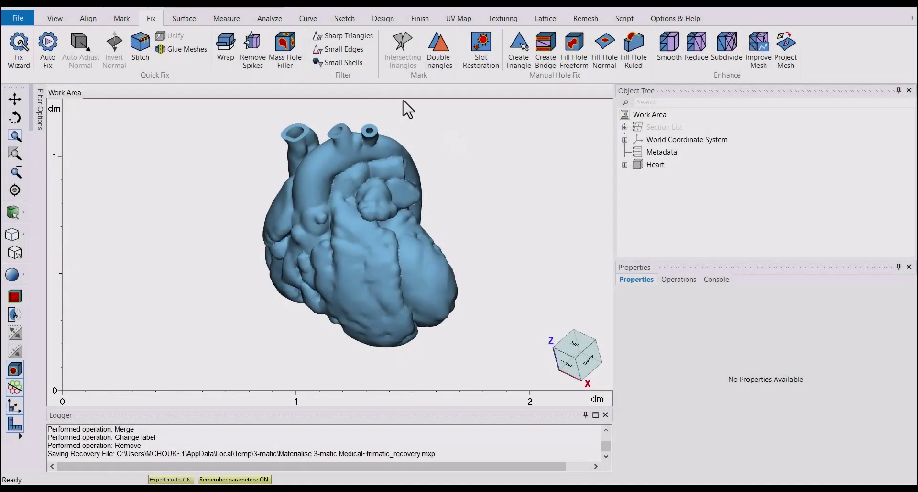
Step: Draw an Elliptical Patch about 2.6 cm across on the lower front of the Heart part with Split through enabled
{"action": "left_click", "coordinate": [182, 19]}
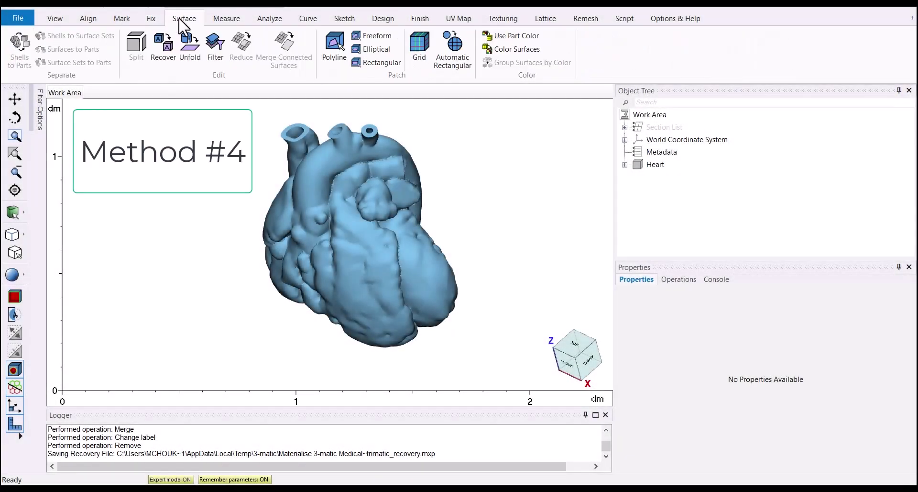
{"action": "left_click", "coordinate": [379, 51]}
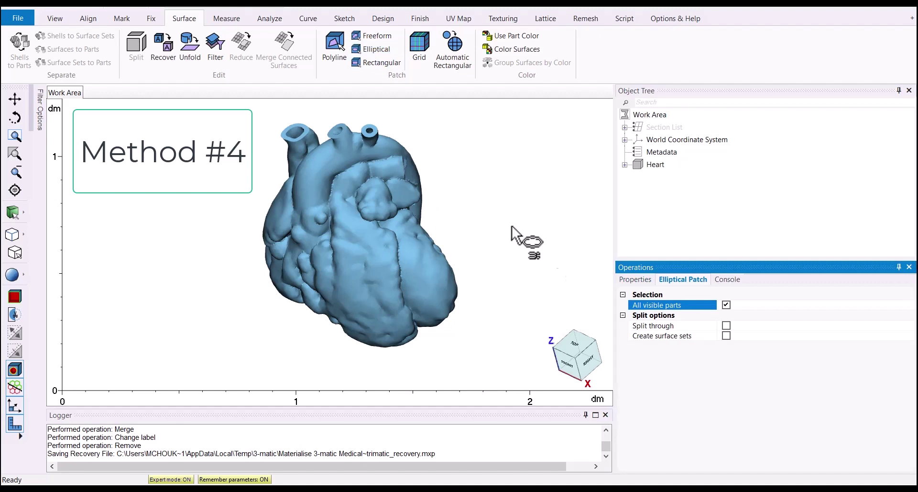
{"action": "left_click", "coordinate": [727, 326]}
{"action": "mouse_move", "coordinate": [354, 306]}
{"action": "right_mouse_down"}
{"action": "mouse_move", "coordinate": [343, 303]}
{"action": "mouse_move", "coordinate": [383, 250]}
{"action": "mouse_move", "coordinate": [345, 303]}
{"action": "right_mouse_up"}
{"action": "left_click", "coordinate": [387, 342]}
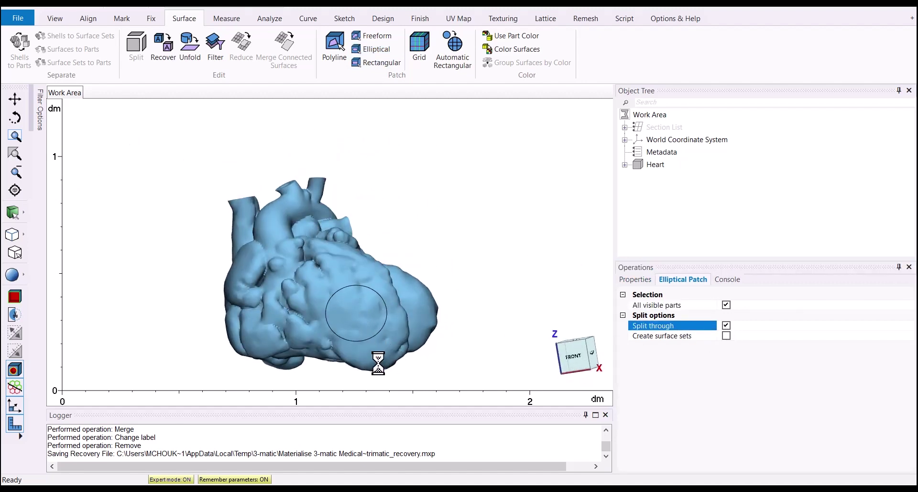
Step: Delete the round patch on the heart's outer wall and the matching patch on the inner wall behind it
{"action": "left_click", "coordinate": [364, 318]}
{"action": "left_click", "coordinate": [386, 332]}
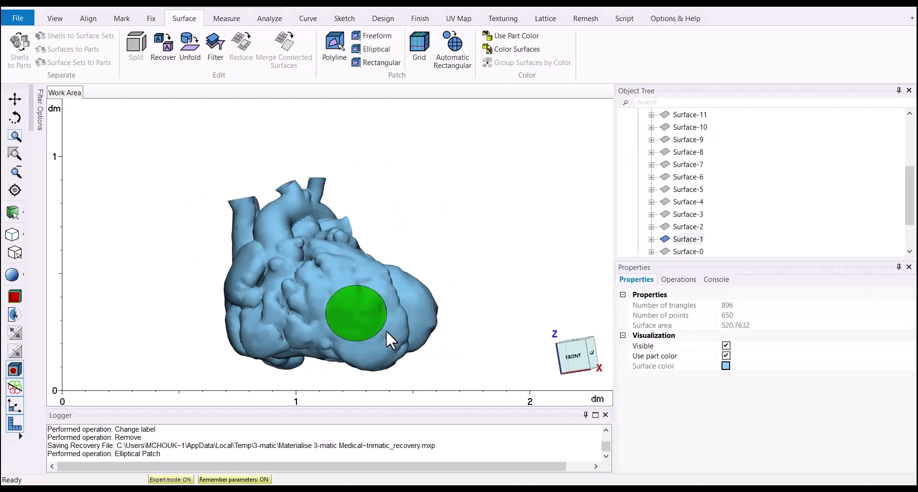
{"action": "key", "text": "Delete"}
{"action": "left_click", "coordinate": [363, 317]}
{"action": "left_click", "coordinate": [404, 331]}
{"action": "key", "text": "Delete"}
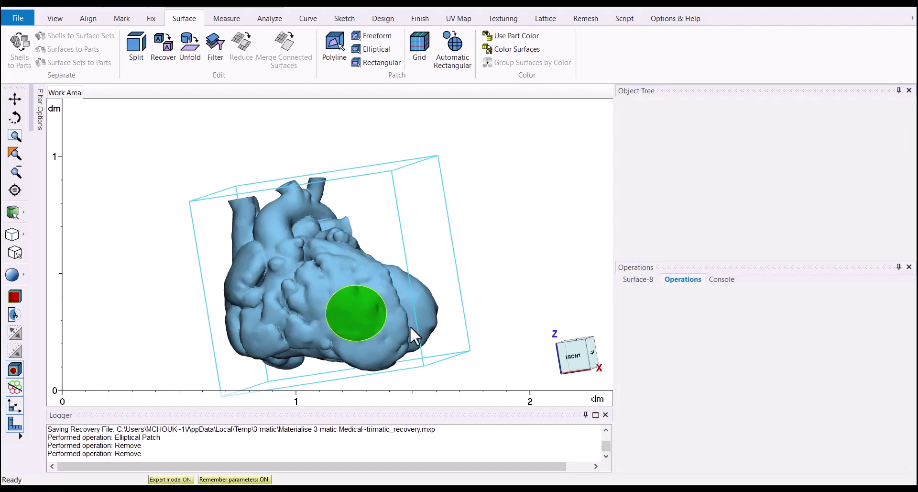
Step: Create a bridge with Coarse triangulation between the outer and inner wall edges of the round opening
{"action": "scroll", "coordinate": [371, 323], "scroll_direction": "up", "scroll_amount": 5}
{"action": "right_click_drag", "start_coordinate": [372, 322], "coordinate": [352, 273]}
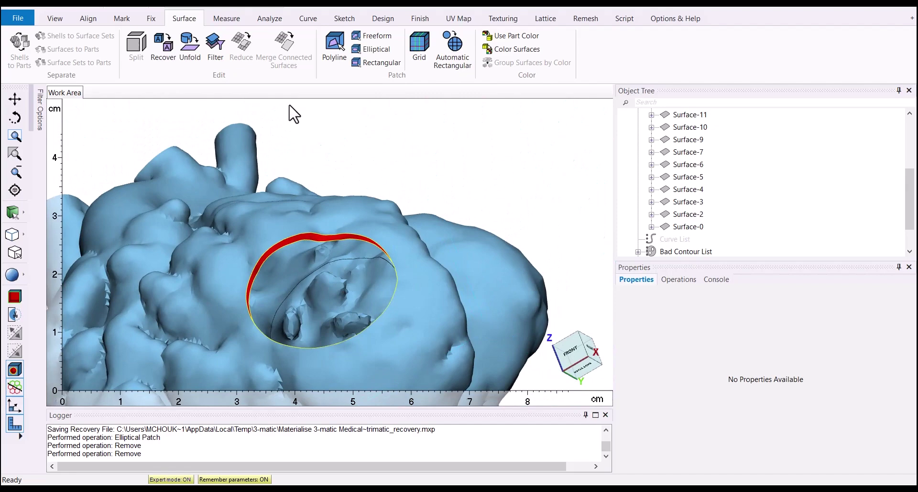
{"action": "left_click", "coordinate": [151, 18]}
{"action": "left_click", "coordinate": [546, 48]}
{"action": "left_click", "coordinate": [300, 239]}
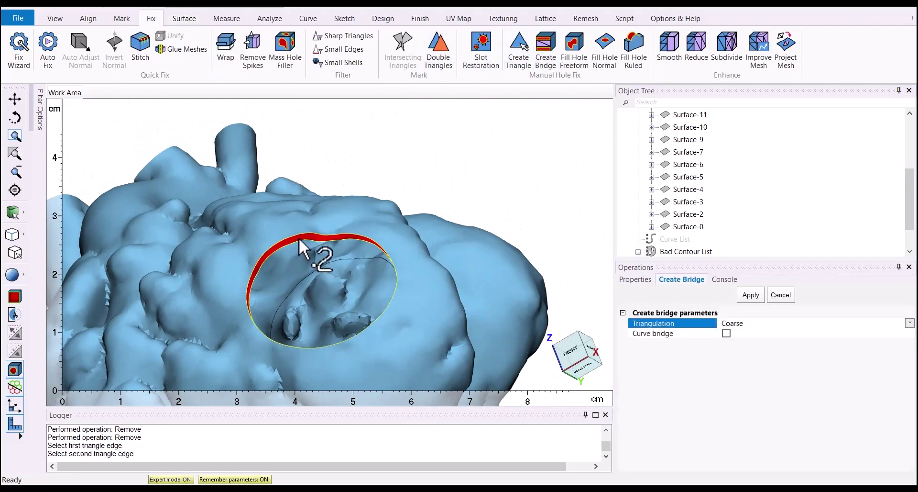
{"action": "left_click", "coordinate": [299, 239]}
Step: Create two more bridges between the outer and inner wall edges at other points around the round opening
{"action": "scroll", "coordinate": [317, 225], "scroll_direction": "down", "scroll_amount": 3}
{"action": "right_click_drag", "start_coordinate": [315, 239], "coordinate": [406, 272]}
{"action": "scroll", "coordinate": [409, 272], "scroll_direction": "up", "scroll_amount": 3}
{"action": "left_click", "coordinate": [411, 272]}
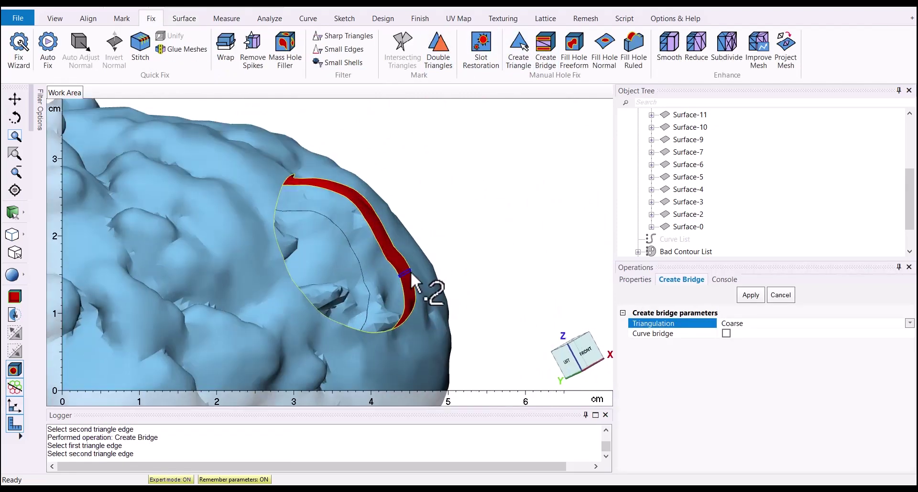
{"action": "left_click", "coordinate": [411, 272]}
{"action": "right_click_drag", "start_coordinate": [337, 246], "coordinate": [191, 288]}
{"action": "left_click", "coordinate": [164, 305]}
{"action": "left_click", "coordinate": [159, 307]}
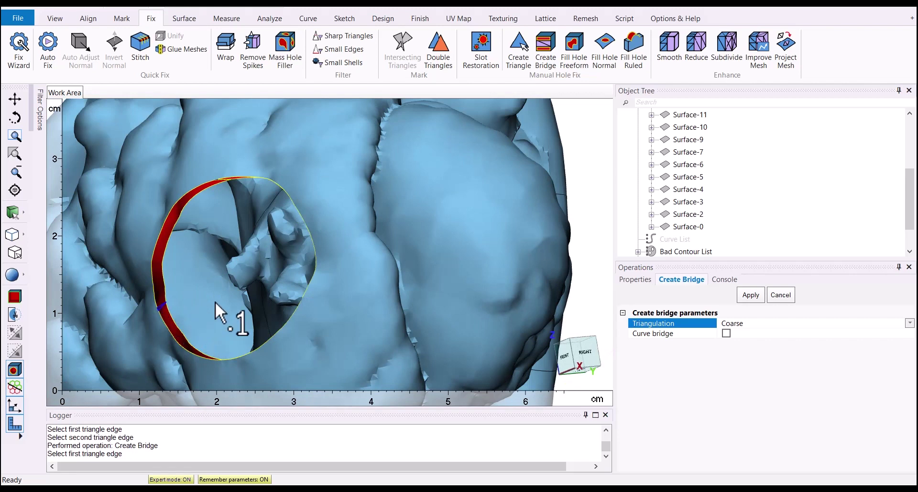
Step: Fill the rim gaps between the bridges with Fill Hole Freeform, using the Advanced algorithm, Automatic method and Coarse triangulation
{"action": "left_click", "coordinate": [574, 50]}
{"action": "left_click", "coordinate": [178, 220]}
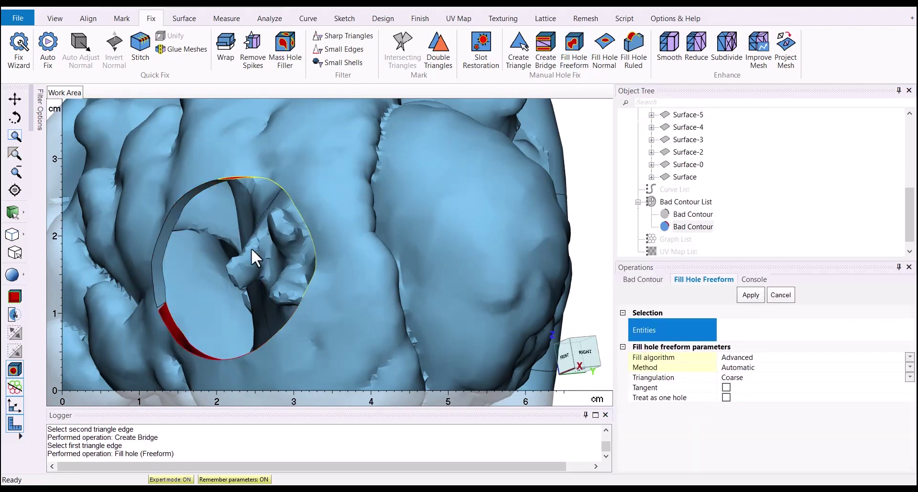
{"action": "left_click", "coordinate": [241, 186]}
{"action": "left_click", "coordinate": [753, 296]}
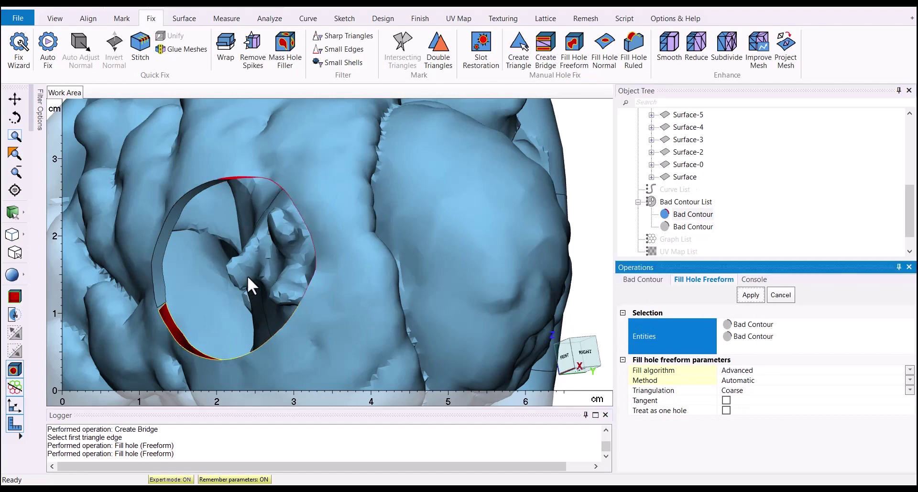
{"action": "scroll", "coordinate": [262, 274], "scroll_direction": "down", "scroll_amount": 3}
{"action": "right_click_drag", "start_coordinate": [261, 275], "coordinate": [316, 267]}
{"action": "scroll", "coordinate": [326, 272], "scroll_direction": "down", "scroll_amount": 3}
{"action": "scroll", "coordinate": [364, 279], "scroll_direction": "down", "scroll_amount": 2}
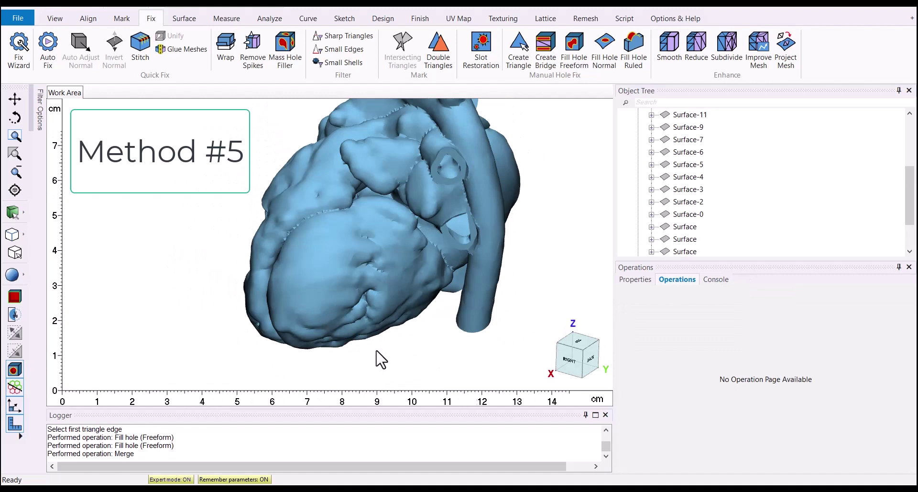
Step: Start an Interactive Plane Cut on the Heart with the Automatic fit plane method and position the cutting plane across the heart's apex
{"action": "left_click", "coordinate": [384, 19]}
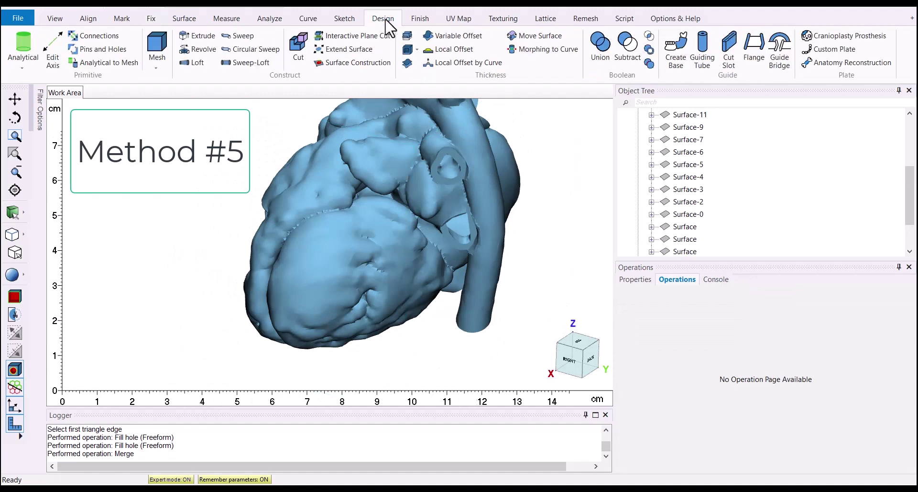
{"action": "left_click", "coordinate": [368, 38]}
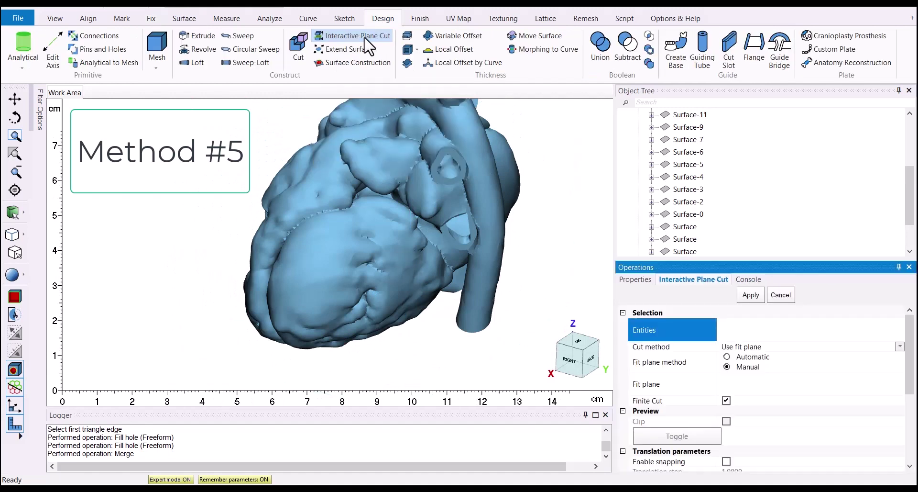
{"action": "left_click", "coordinate": [727, 358]}
{"action": "left_click", "coordinate": [388, 262]}
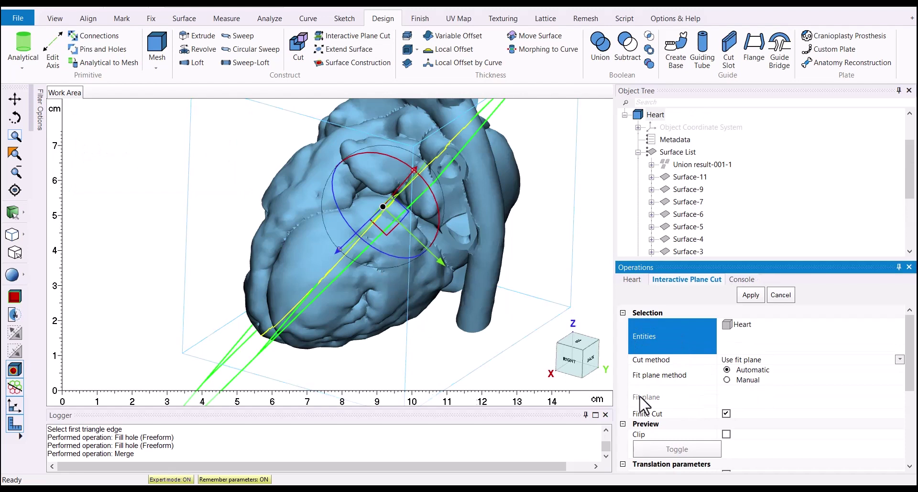
{"action": "left_click", "coordinate": [674, 379]}
{"action": "left_click_drag", "start_coordinate": [393, 256], "coordinate": [291, 232]}
{"action": "left_click_drag", "start_coordinate": [338, 251], "coordinate": [306, 366]}
Step: Enable the clip preview, toggle the clipped side, and reorient the cutting plane upright through the ventricle so its interior is exposed
{"action": "left_click", "coordinate": [727, 433]}
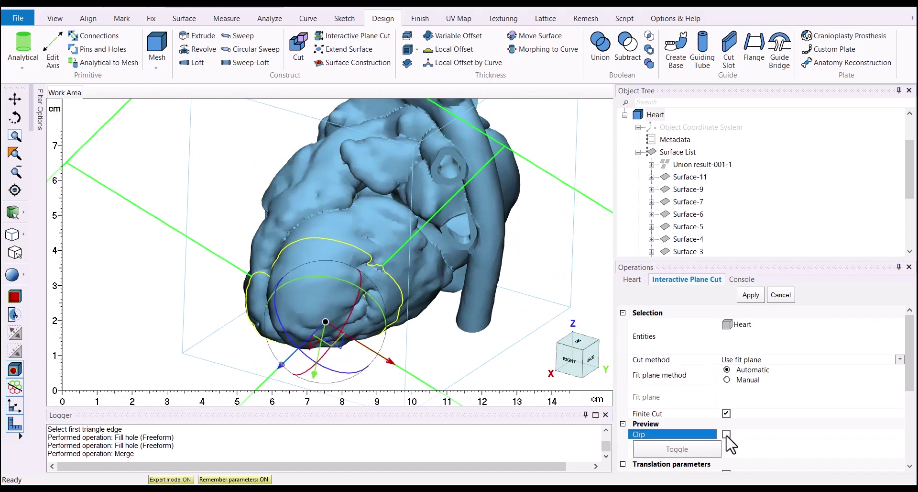
{"action": "left_click", "coordinate": [708, 446]}
{"action": "right_click_drag", "start_coordinate": [435, 325], "coordinate": [443, 275]}
{"action": "scroll", "coordinate": [351, 228], "scroll_direction": "down", "scroll_amount": 3}
{"action": "scroll", "coordinate": [361, 285], "scroll_direction": "up", "scroll_amount": 3}
{"action": "right_click_drag", "start_coordinate": [360, 286], "coordinate": [308, 340]}
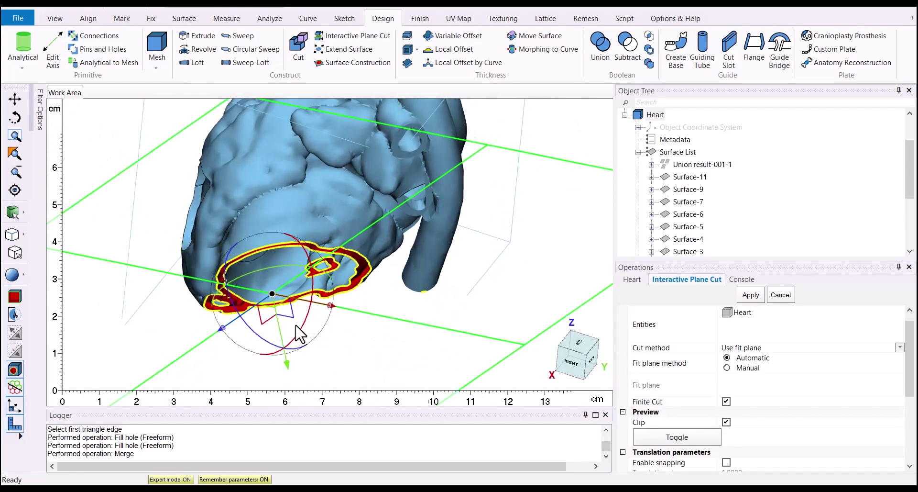
{"action": "right_click_drag", "start_coordinate": [342, 348], "coordinate": [298, 318]}
{"action": "left_click_drag", "start_coordinate": [299, 318], "coordinate": [299, 369]}
{"action": "right_click_drag", "start_coordinate": [299, 369], "coordinate": [379, 310]}
{"action": "left_click_drag", "start_coordinate": [302, 304], "coordinate": [307, 308]}
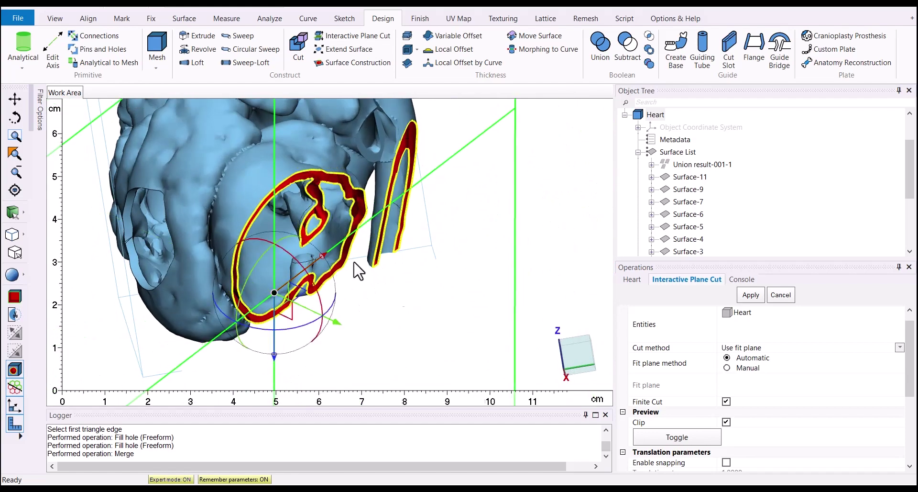
Step: Apply the plane cut to split the heart into separate parts, and view the cut pieces
{"action": "left_click", "coordinate": [760, 299]}
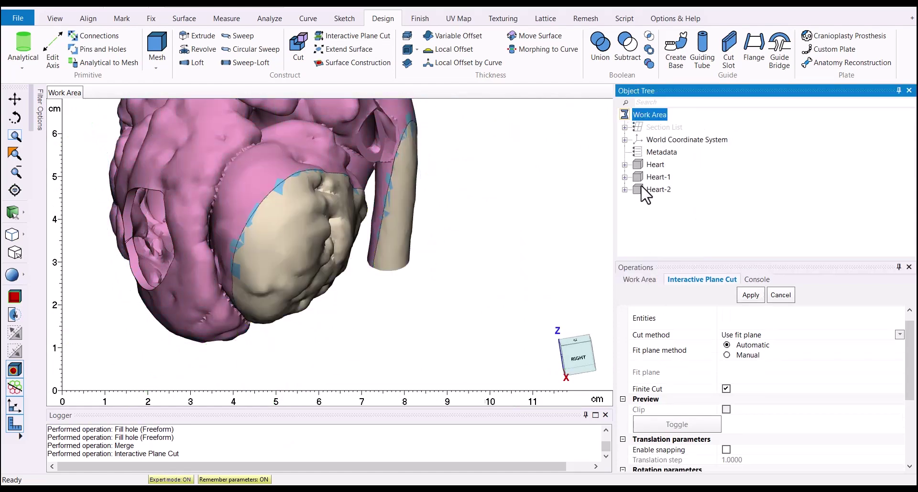
{"action": "right_click", "coordinate": [656, 177]}
{"action": "left_click", "coordinate": [680, 228]}
{"action": "right_click_drag", "start_coordinate": [389, 317], "coordinate": [350, 295]}
{"action": "left_click", "coordinate": [642, 176]}
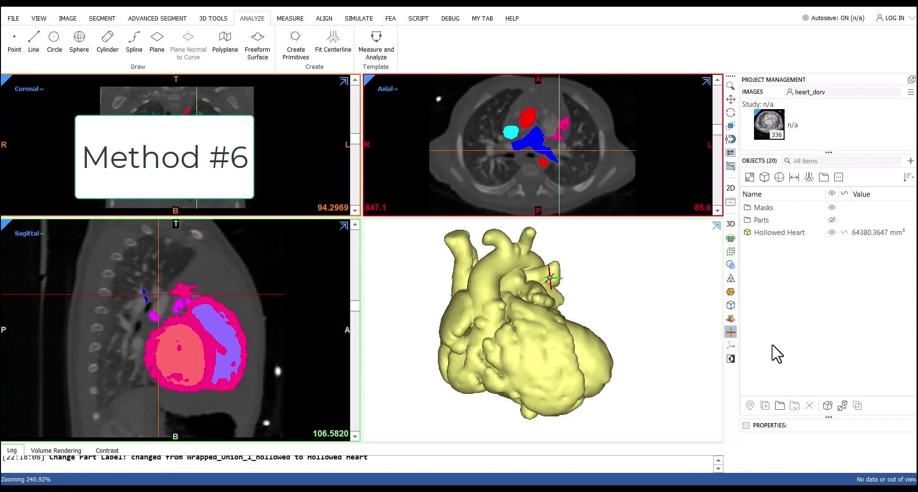
Step: In Mimics, hide the Hollowed Heart and the Masks, and show the contours of Heart-1_copy in the slice views
{"action": "left_click", "coordinate": [832, 232]}
{"action": "right_click_drag", "start_coordinate": [574, 296], "coordinate": [453, 326]}
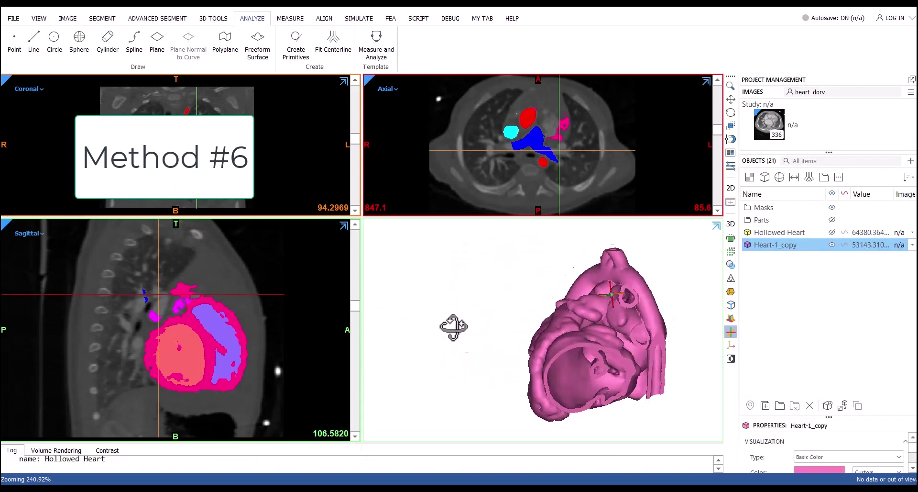
{"action": "left_click", "coordinate": [845, 244]}
{"action": "left_click", "coordinate": [833, 207]}
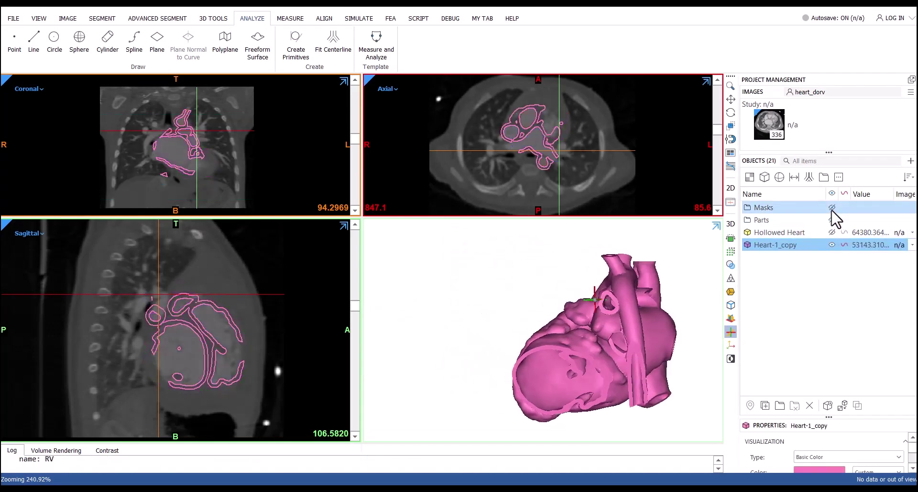
Step: Set up a Cut of Heart-1_copy using a drawn surface, with Split result enabled
{"action": "right_click_drag", "start_coordinate": [492, 349], "coordinate": [526, 362]}
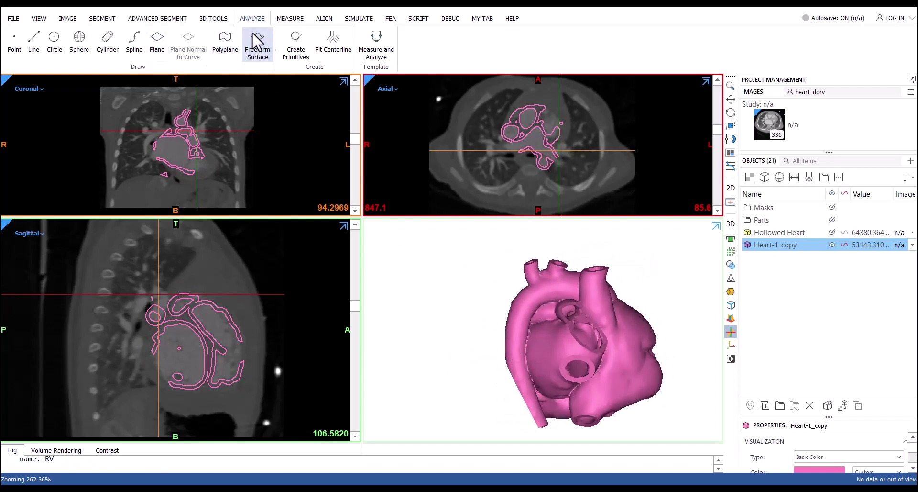
{"action": "left_click", "coordinate": [213, 18]}
{"action": "left_click", "coordinate": [294, 48]}
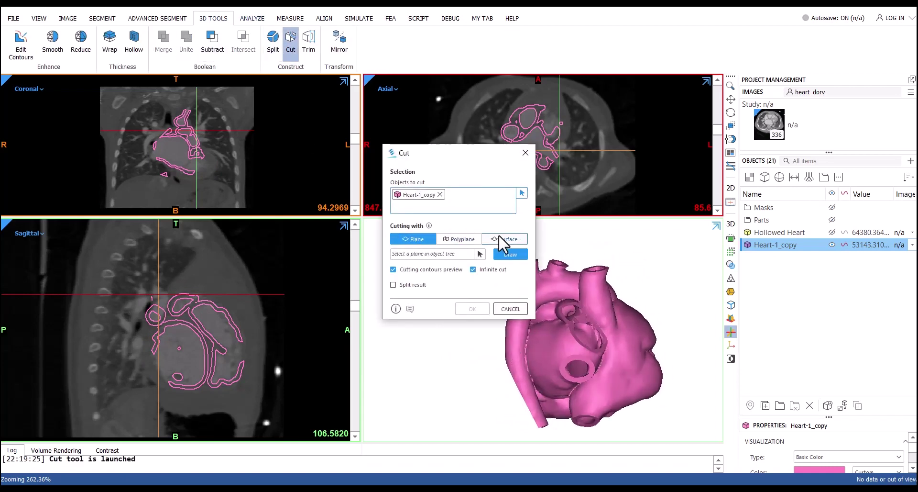
{"action": "left_click_drag", "start_coordinate": [467, 153], "coordinate": [382, 134]}
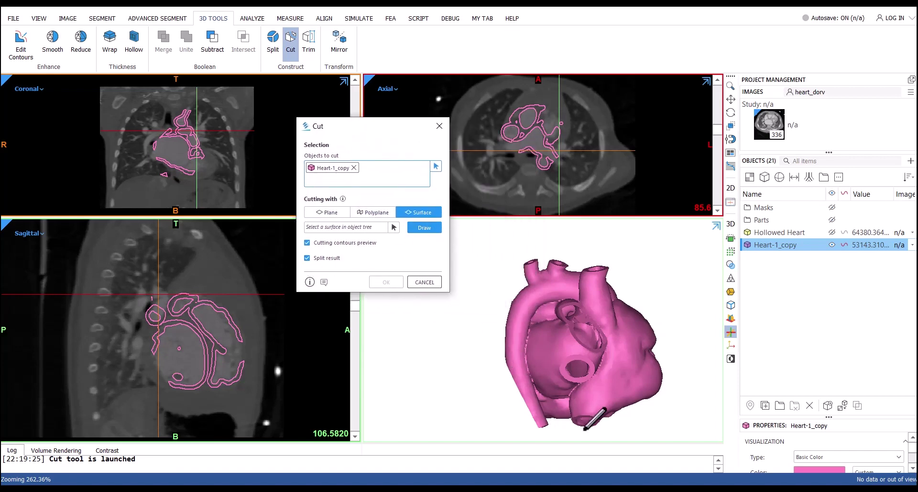
Step: Draw a cutting surface with points from the lower vessel opening up to the upper vessel and down the chamber's far side
{"action": "mouse_move", "coordinate": [580, 409]}
{"action": "right_mouse_down"}
{"action": "mouse_move", "coordinate": [607, 426]}
{"action": "mouse_move", "coordinate": [654, 415]}
{"action": "mouse_move", "coordinate": [584, 420]}
{"action": "right_mouse_up"}
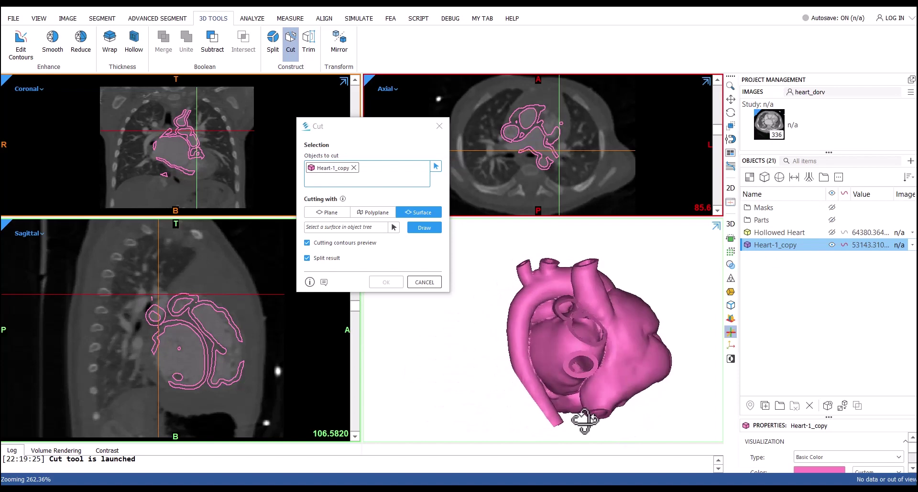
{"action": "left_click", "coordinate": [597, 405]}
{"action": "left_click", "coordinate": [608, 372]}
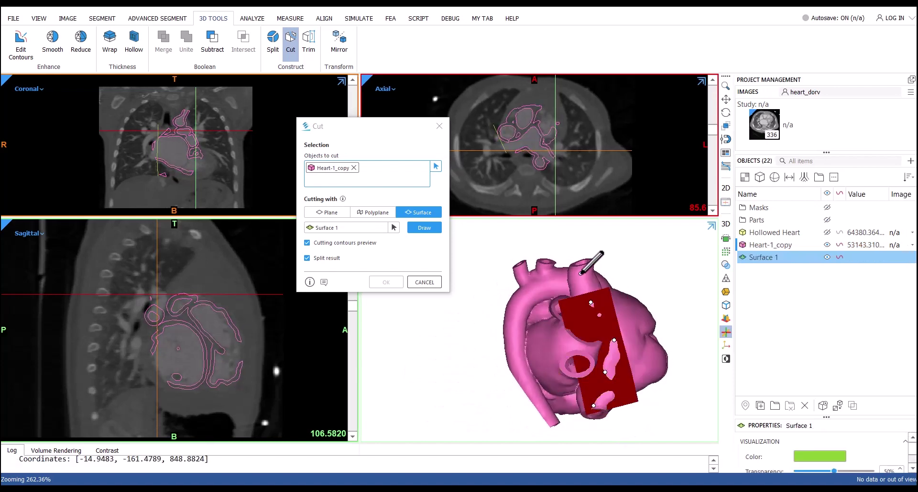
{"action": "right_click_drag", "start_coordinate": [594, 256], "coordinate": [574, 399]}
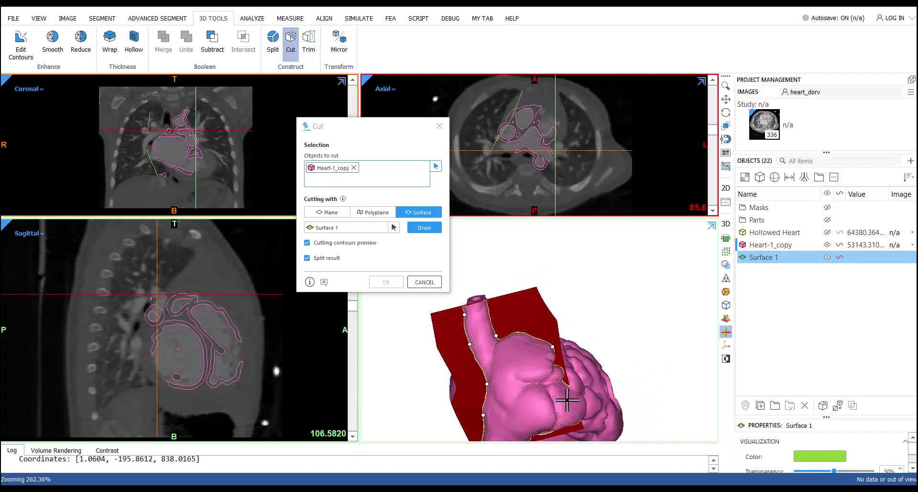
{"action": "left_click", "coordinate": [567, 400]}
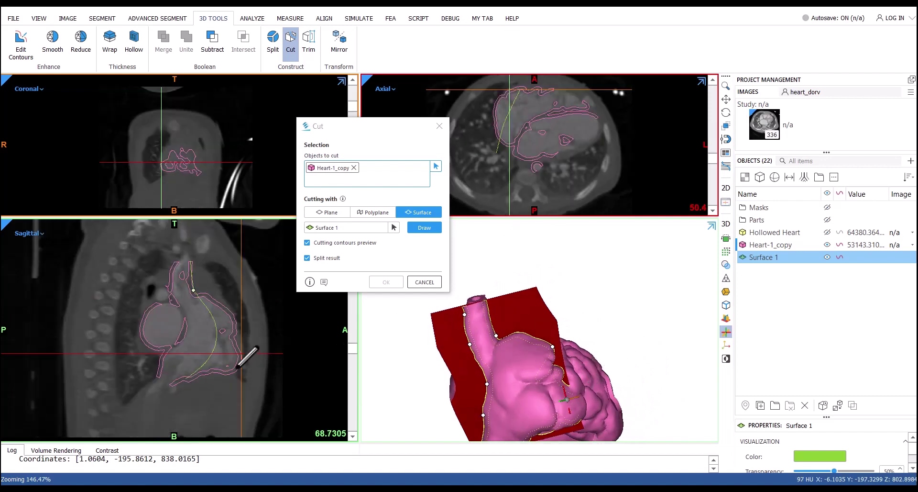
{"action": "left_click", "coordinate": [236, 364]}
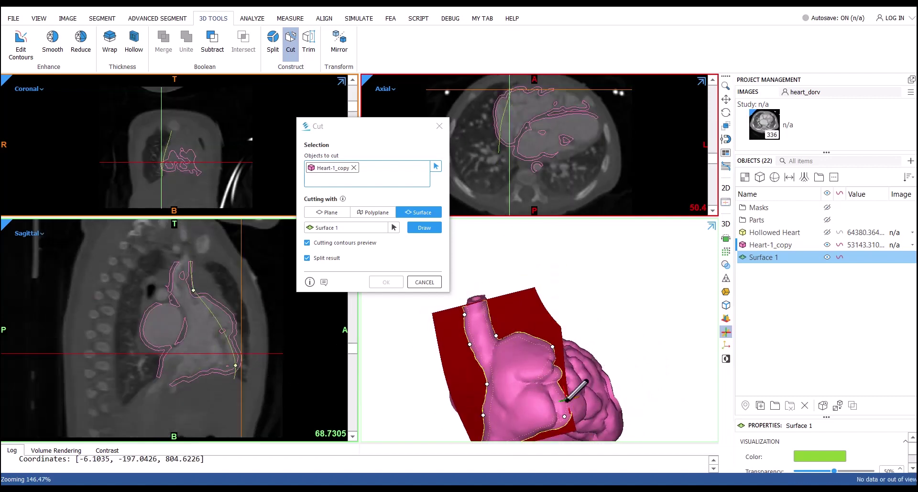
Step: Add surface points along the chamber's lower edge and beside the lower vessel opening, and refine the curve at the chamber's far side
{"action": "scroll", "coordinate": [568, 399], "scroll_direction": "up", "scroll_amount": 10}
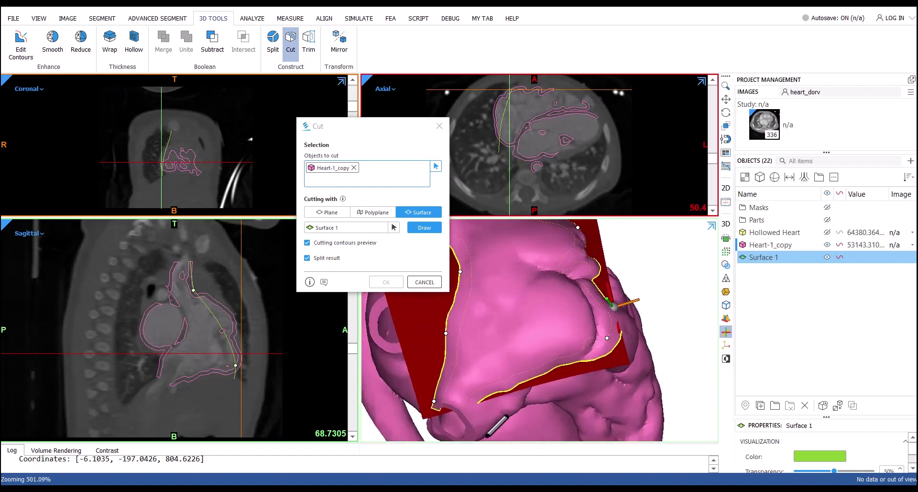
{"action": "scroll", "coordinate": [489, 435], "scroll_direction": "up", "scroll_amount": 1}
{"action": "left_click", "coordinate": [183, 379]}
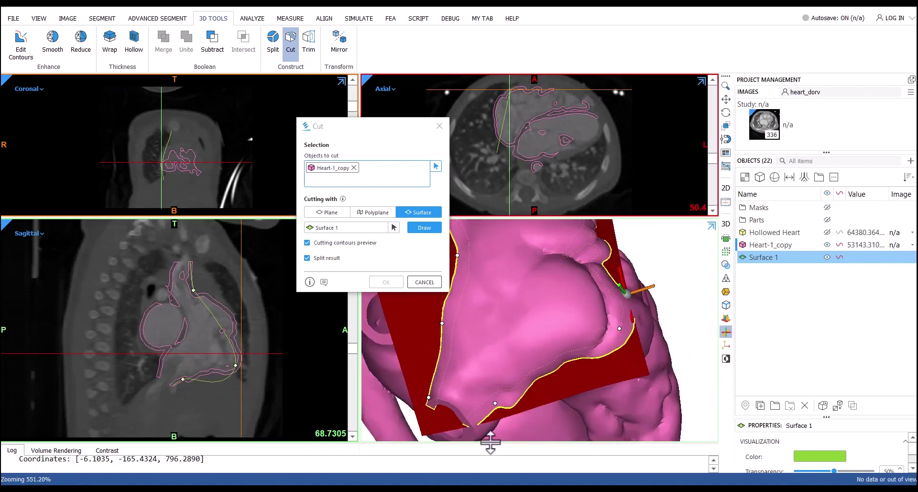
{"action": "left_click", "coordinate": [474, 426]}
{"action": "left_click", "coordinate": [633, 304]}
Step: Extend the cutting surface past the open end of the upper vessel with another point so it encloses the whole chamber
{"action": "scroll", "coordinate": [588, 371], "scroll_direction": "down", "scroll_amount": 7}
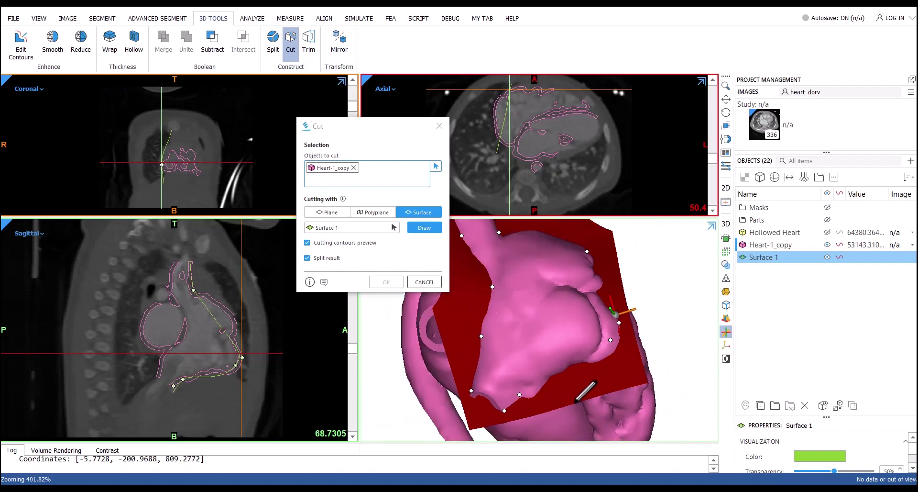
{"action": "right_click_drag", "start_coordinate": [578, 398], "coordinate": [559, 323]}
{"action": "scroll", "coordinate": [560, 324], "scroll_direction": "up", "scroll_amount": 15}
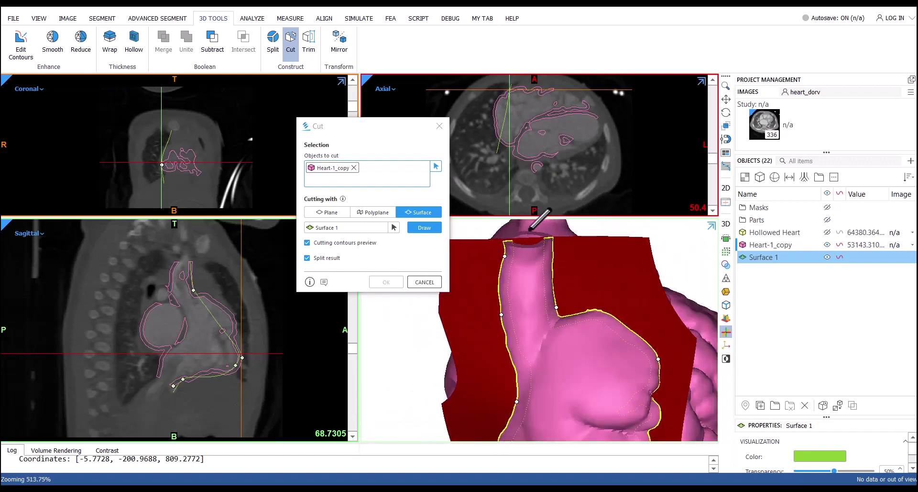
{"action": "left_click", "coordinate": [569, 247]}
{"action": "scroll", "coordinate": [545, 263], "scroll_direction": "down", "scroll_amount": 15}
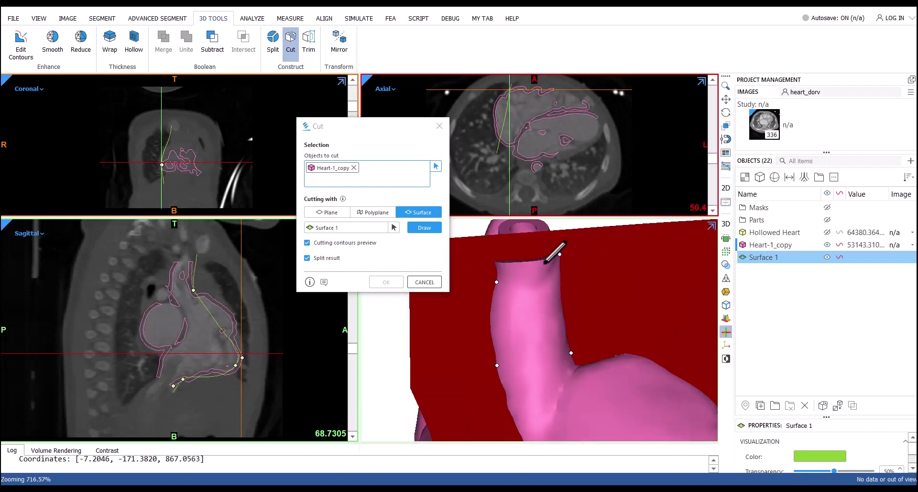
{"action": "mouse_move", "coordinate": [539, 254]}
{"action": "right_mouse_down"}
{"action": "mouse_move", "coordinate": [497, 348]}
{"action": "mouse_move", "coordinate": [652, 331]}
{"action": "mouse_move", "coordinate": [631, 340]}
{"action": "right_mouse_up"}
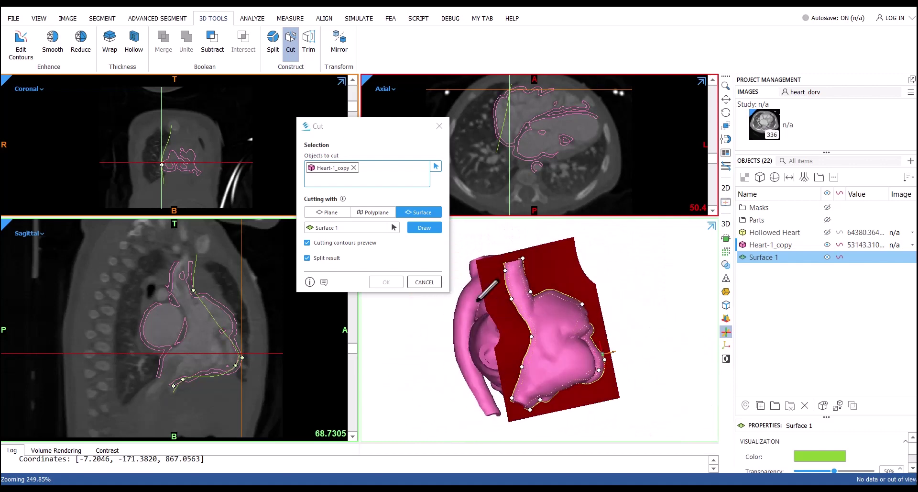
Step: Finish the drawn surface, cut Heart-1_copy with it, and hide Surface 1
{"action": "left_click", "coordinate": [421, 230]}
{"action": "key", "text": "Return"}
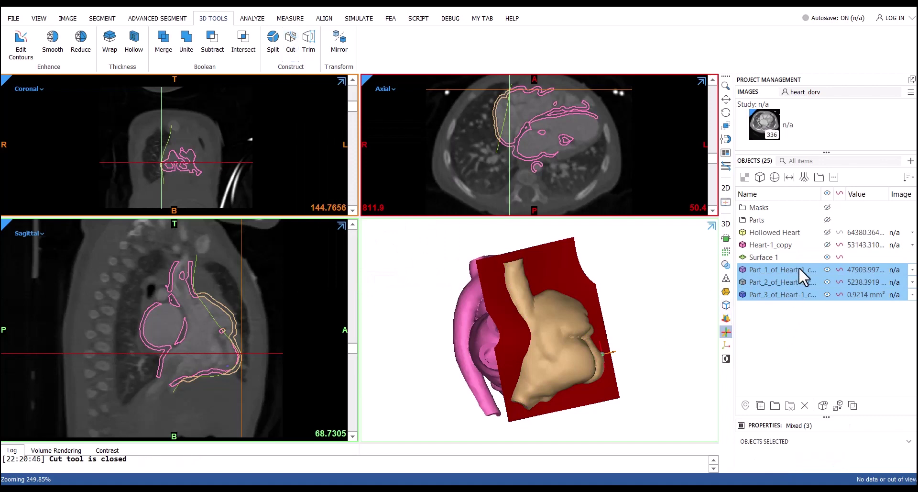
{"action": "left_click", "coordinate": [827, 257]}
Step: Hide Part_2 of the cut heart to inspect the opened chamber from several sides, and show it again
{"action": "left_click", "coordinate": [816, 283]}
{"action": "left_click", "coordinate": [826, 282]}
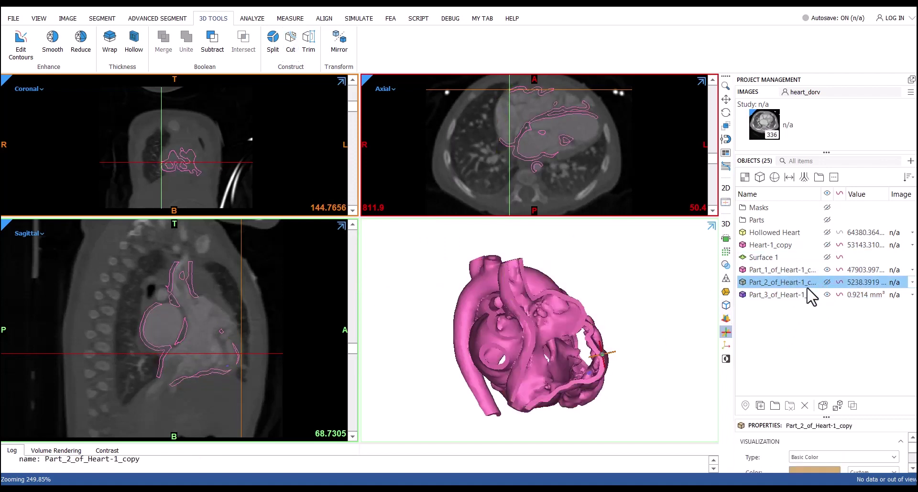
{"action": "right_click_drag", "start_coordinate": [473, 349], "coordinate": [655, 333]}
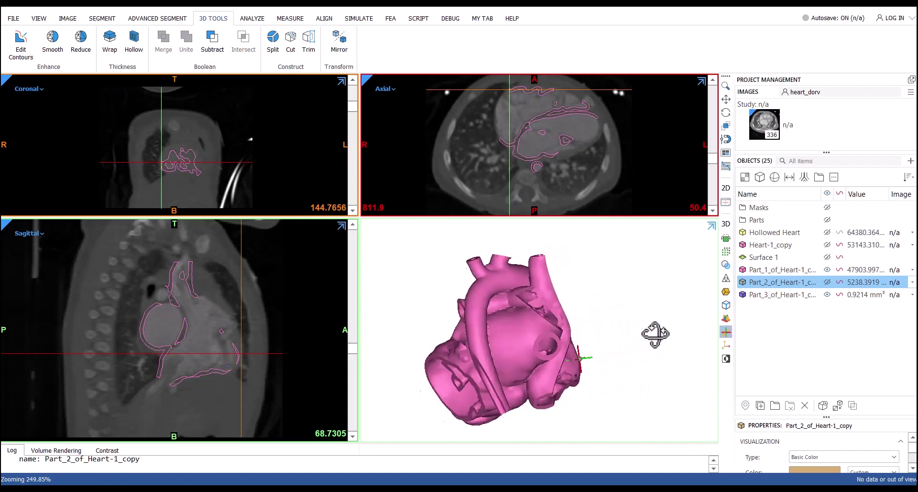
{"action": "left_click", "coordinate": [827, 282]}
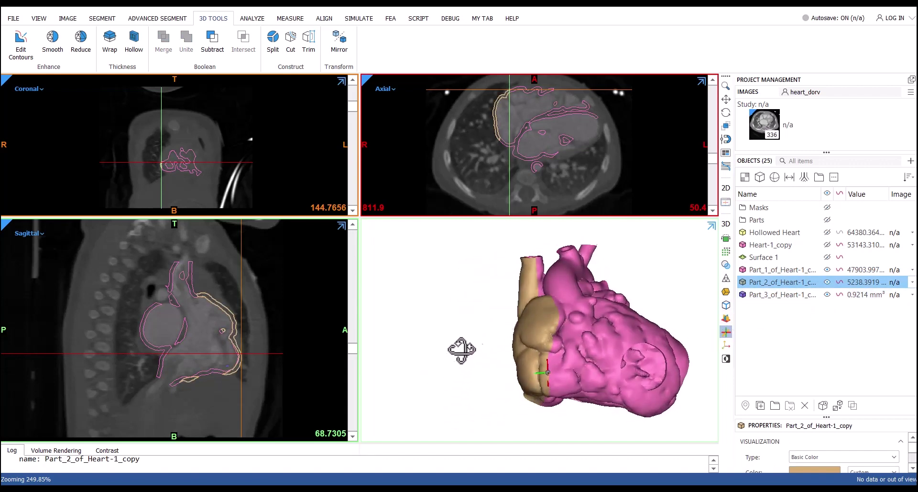